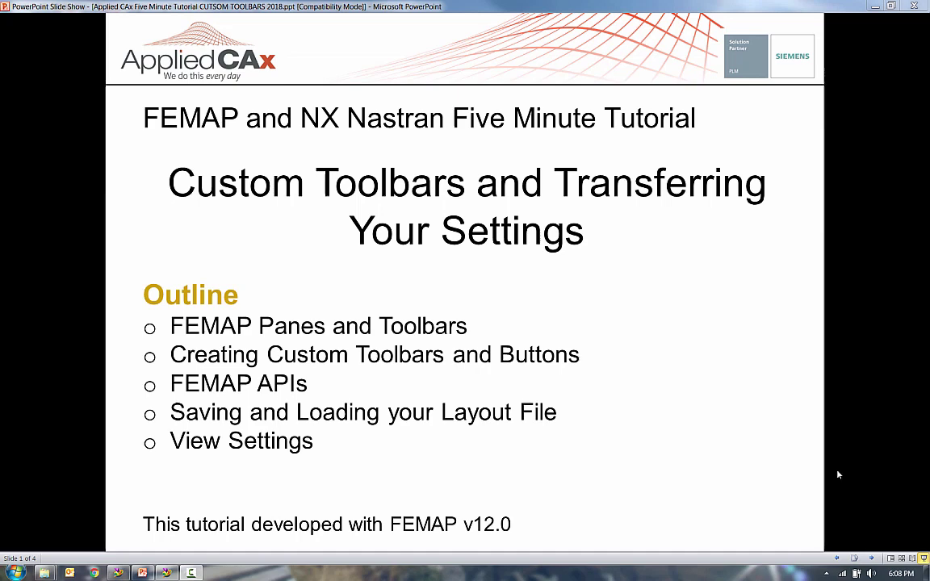
Switch from the PowerPoint title slide to the Femap View Settings model window
{"action": "left_click", "coordinate": [125, 574]}
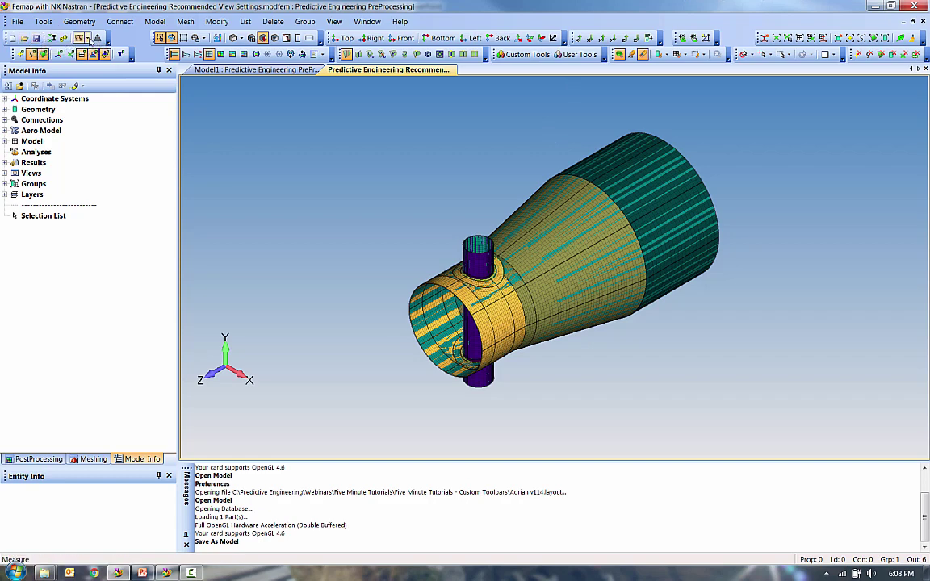
Open the Customize dialog from the toolbar area and list the File category commands
{"action": "right_click", "coordinate": [135, 40]}
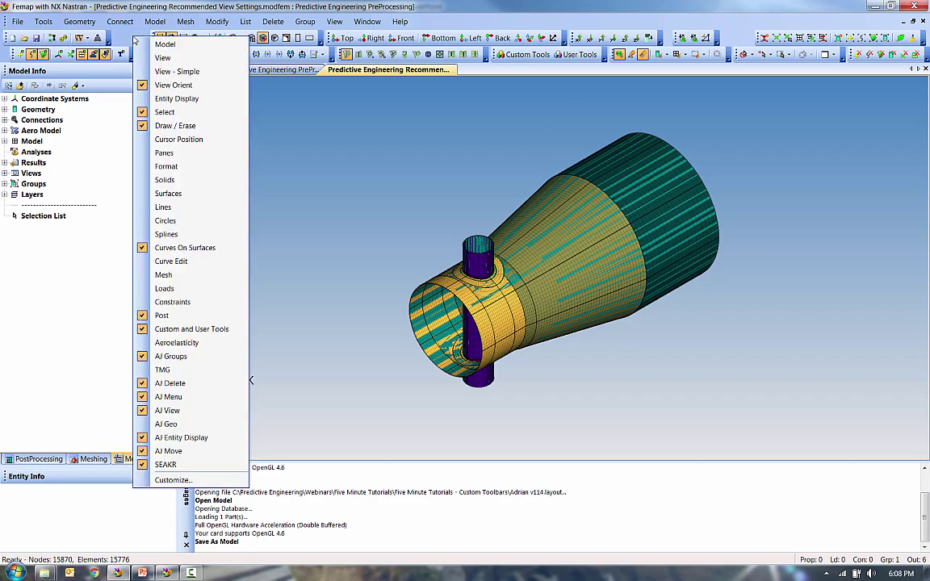
{"action": "left_click", "coordinate": [172, 479]}
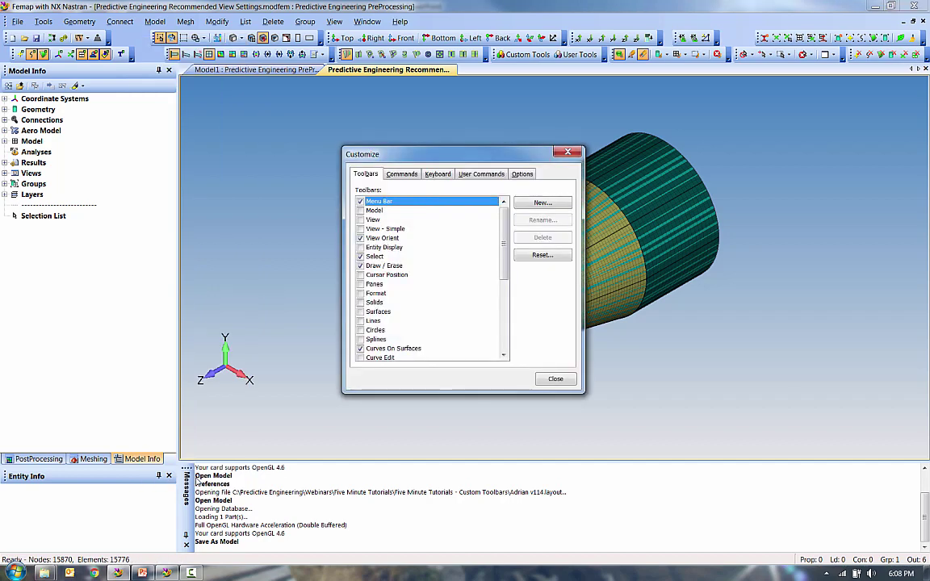
{"action": "left_click", "coordinate": [396, 175]}
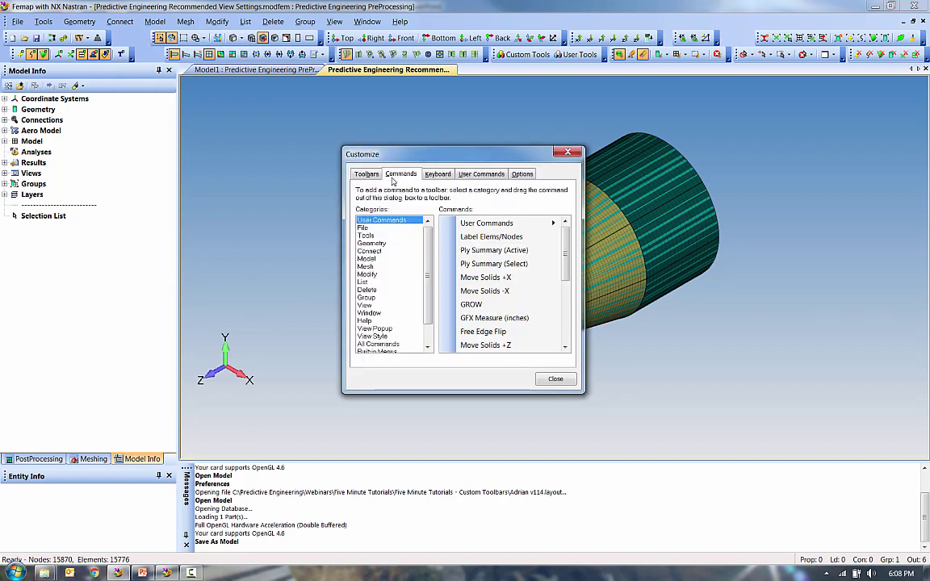
{"action": "left_click", "coordinate": [365, 229]}
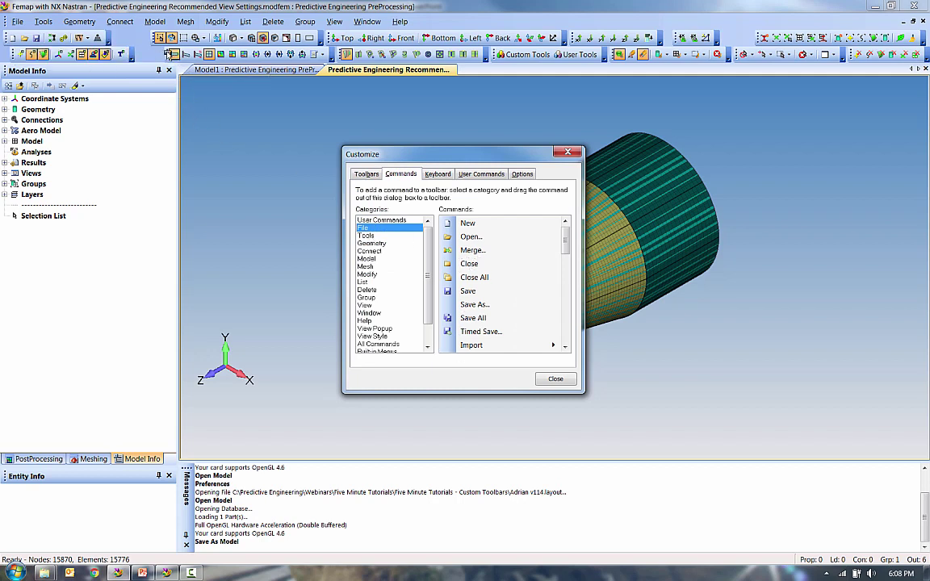
Create a new, empty custom toolbar named 'AJ Post'
{"action": "left_click", "coordinate": [368, 174]}
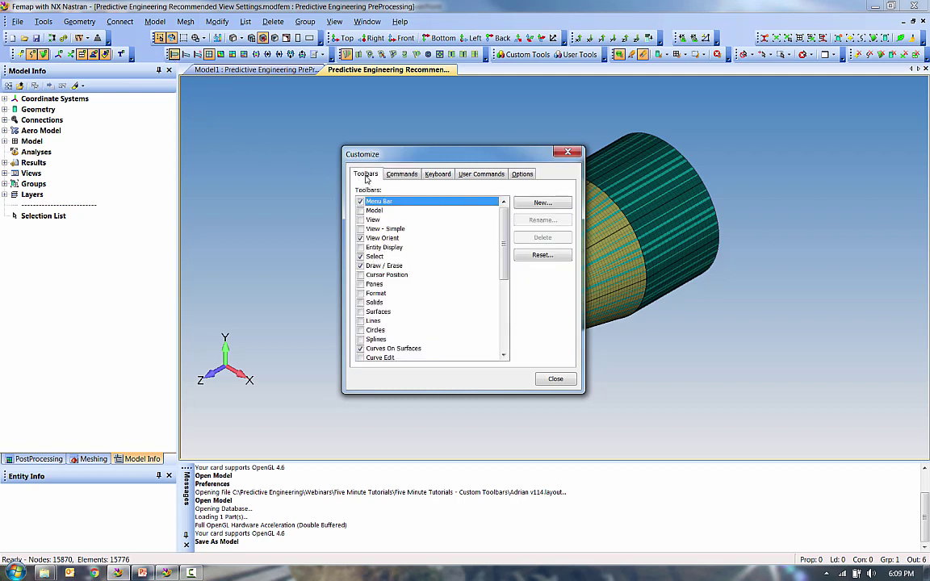
{"action": "left_click", "coordinate": [539, 203]}
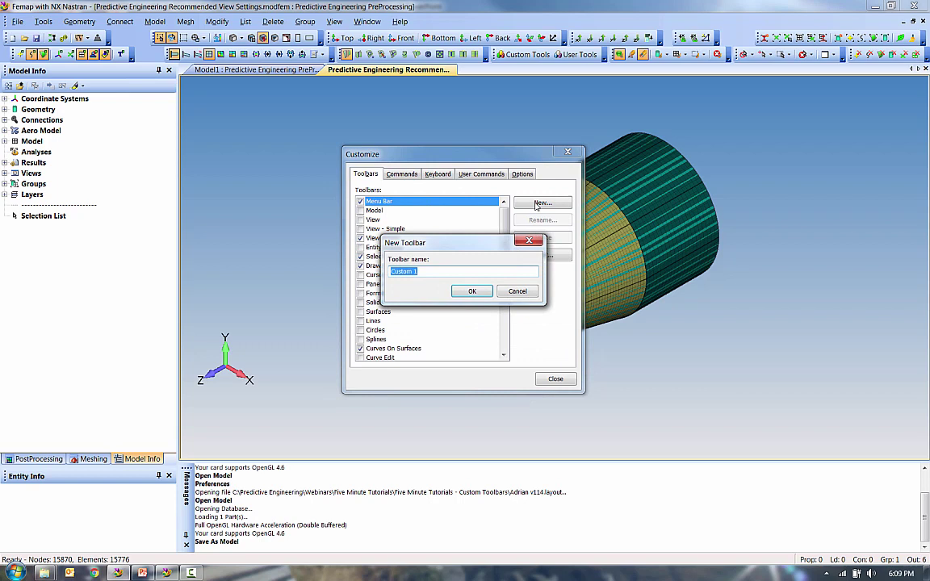
{"action": "type", "text": "AJ Post"}
{"action": "left_click", "coordinate": [472, 291]}
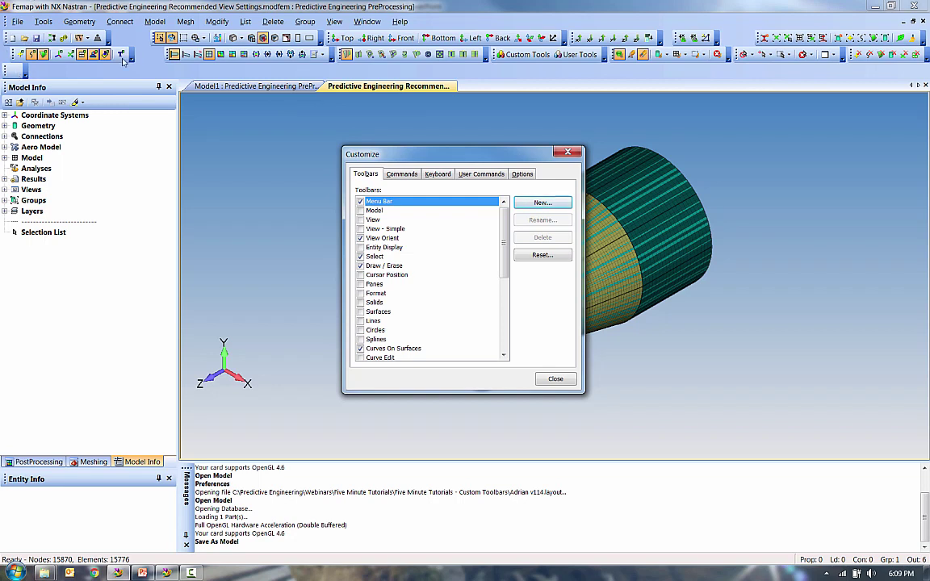
Add the Rebuild, Sum Forces and Element Quality commands to the toolbars
{"action": "left_click", "coordinate": [401, 174]}
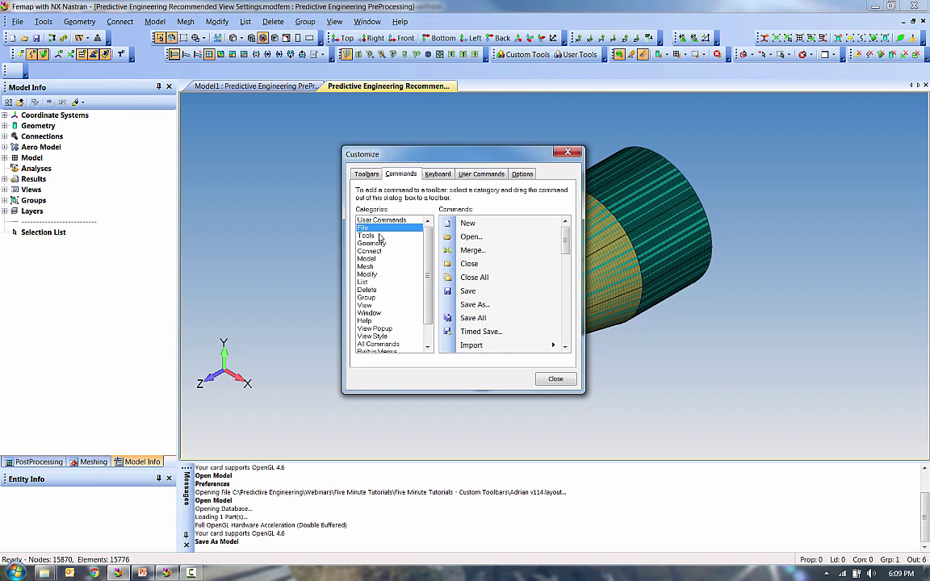
{"action": "scroll", "coordinate": [509, 287], "scroll_direction": "down", "scroll_amount": 10}
{"action": "left_click_drag", "start_coordinate": [508, 305], "coordinate": [36, 38]}
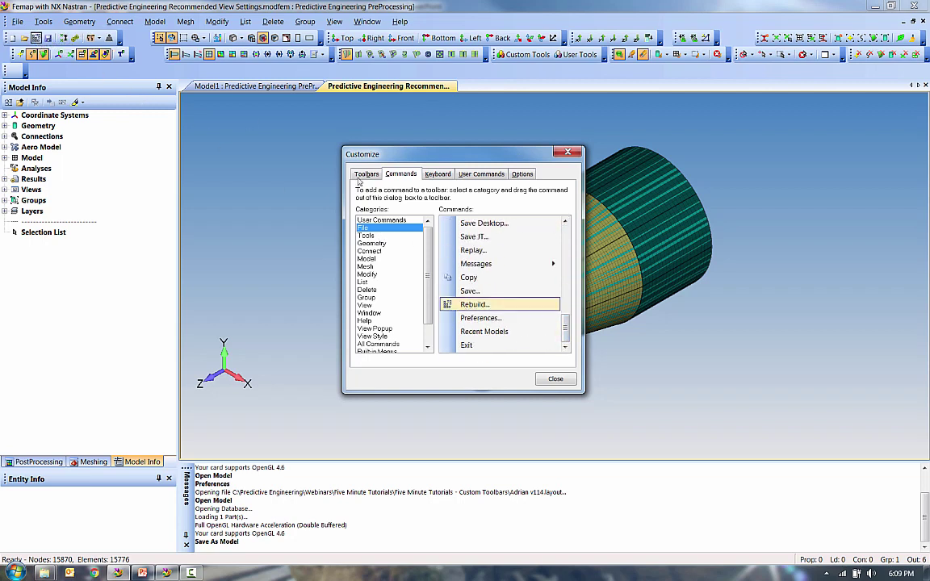
{"action": "left_click", "coordinate": [368, 235]}
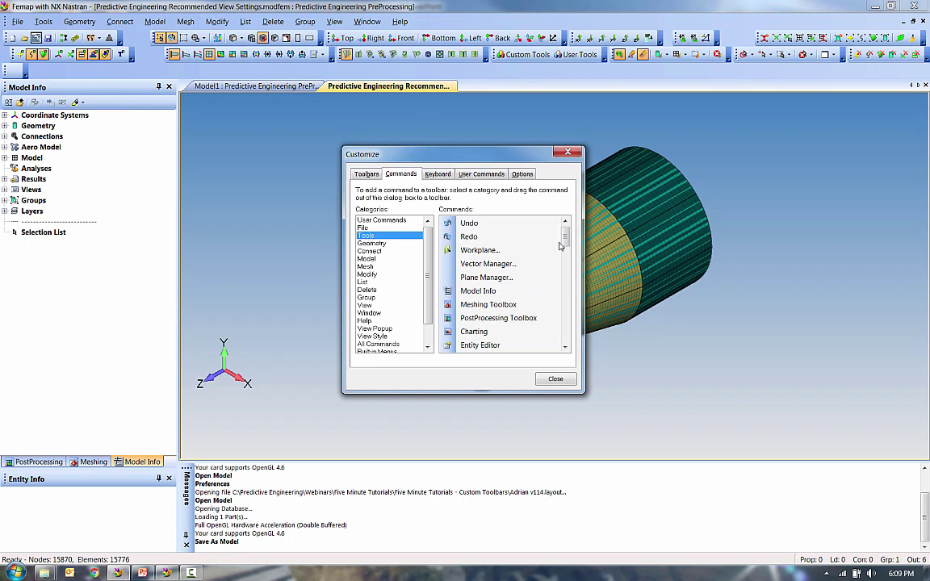
{"action": "scroll", "coordinate": [557, 340], "scroll_direction": "down", "scroll_amount": 10}
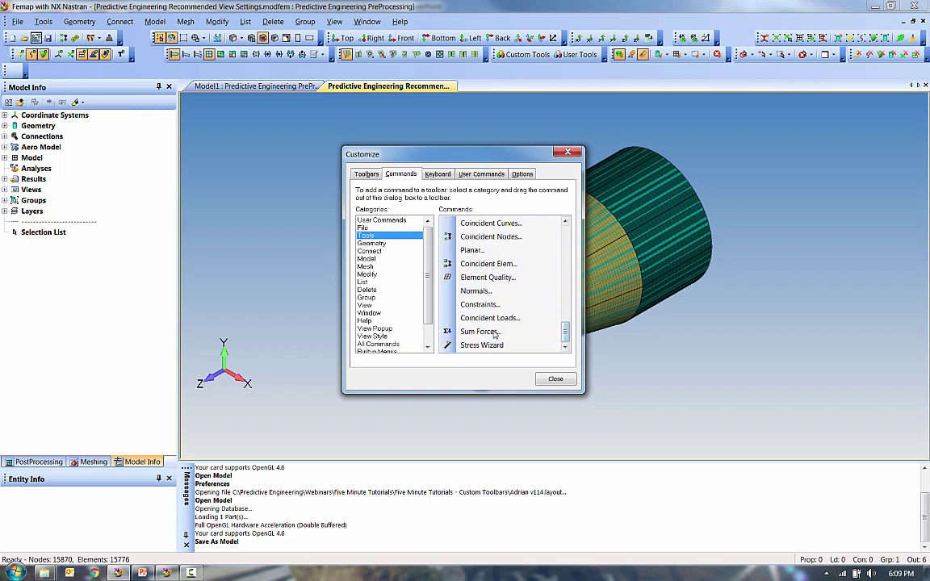
{"action": "left_click_drag", "start_coordinate": [484, 331], "coordinate": [108, 39]}
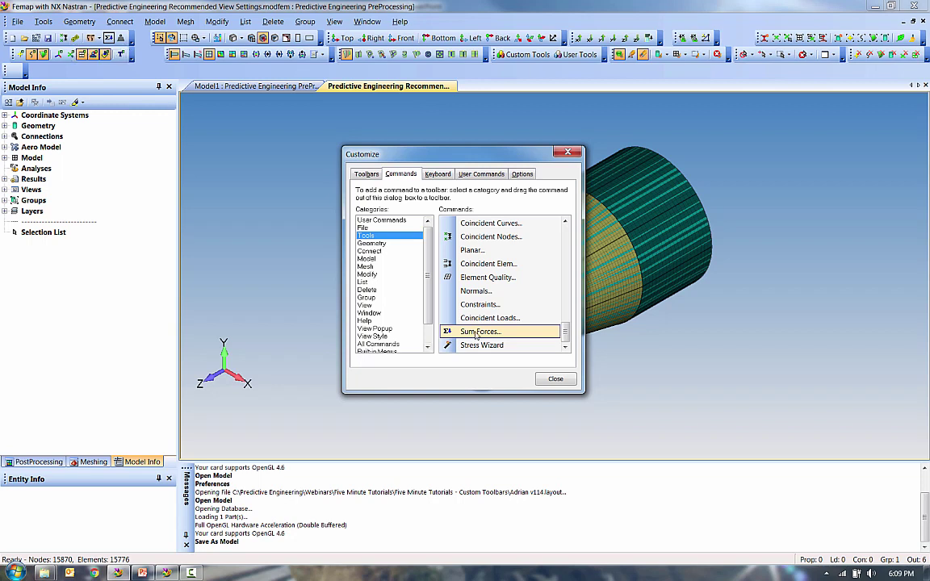
{"action": "left_click_drag", "start_coordinate": [5, 71], "coordinate": [8, 71]}
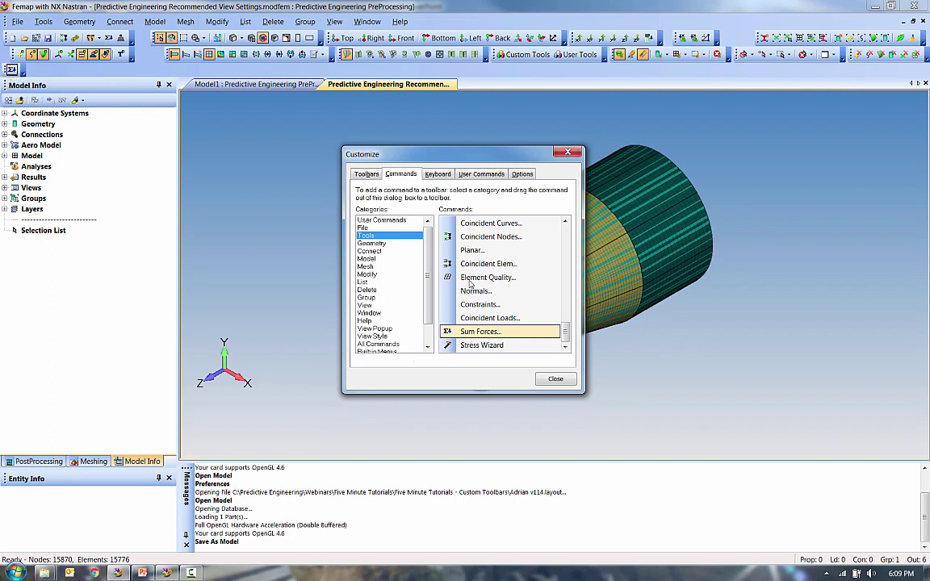
{"action": "left_click_drag", "start_coordinate": [471, 281], "coordinate": [26, 69]}
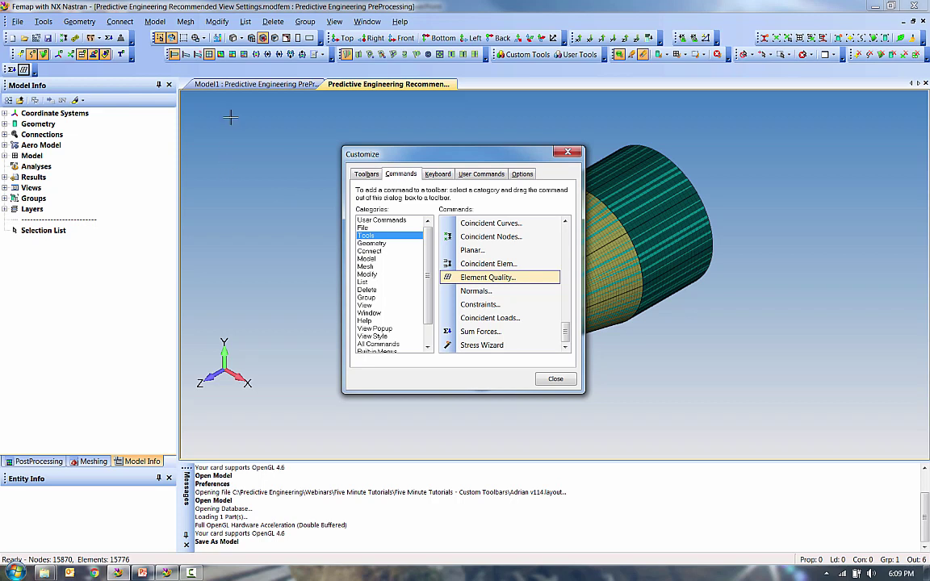
Copy existing view buttons, including the undeformed-view selector, onto the 'AJ Post' toolbar
{"action": "left_click", "coordinate": [220, 56]}
{"action": "left_click_drag", "start_coordinate": [220, 55], "coordinate": [34, 70]}
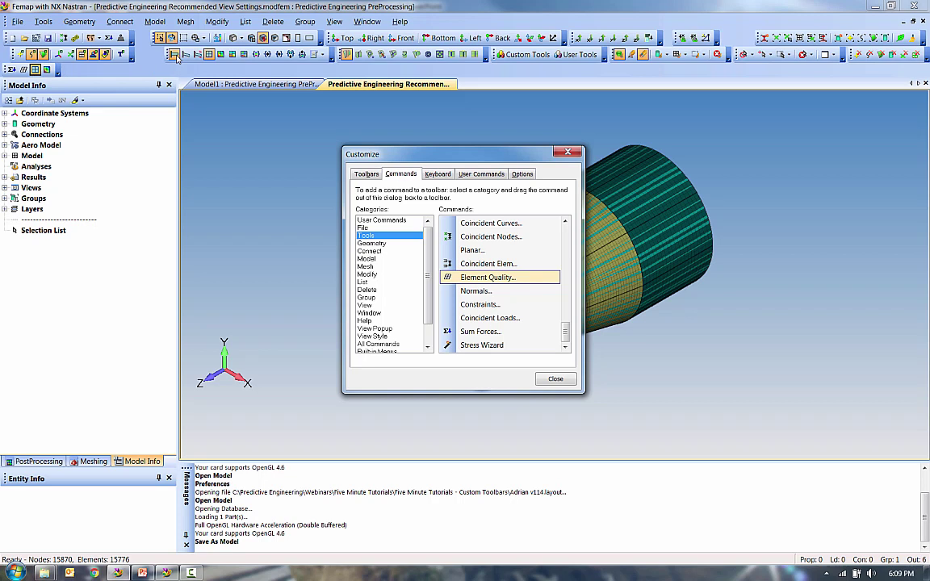
{"action": "left_click_drag", "start_coordinate": [177, 55], "coordinate": [60, 69]}
{"action": "left_click_drag", "start_coordinate": [174, 53], "coordinate": [72, 75]}
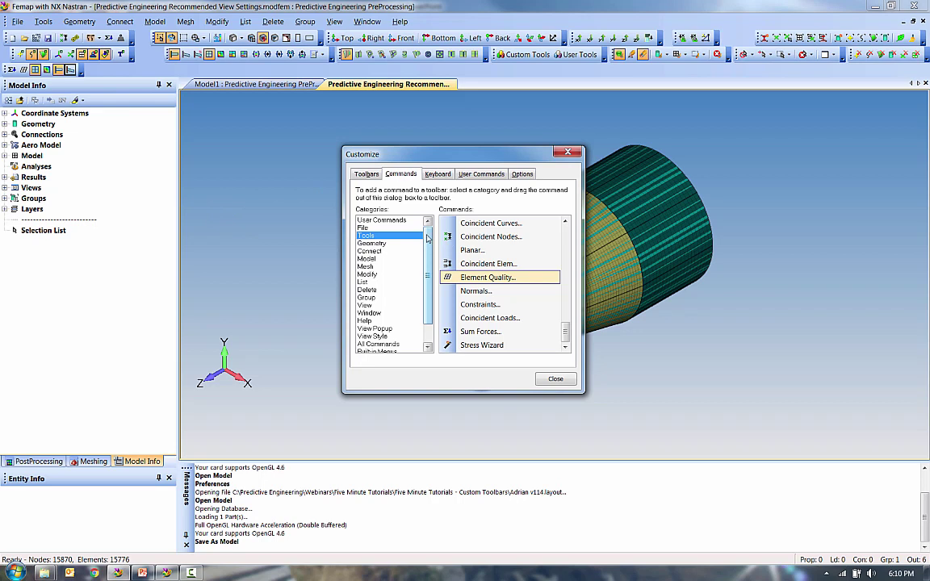
Add user command 'Output Vector Switch' running Toolbars\Output Vector Switch.BAS, then close Customize
{"action": "left_click", "coordinate": [487, 176]}
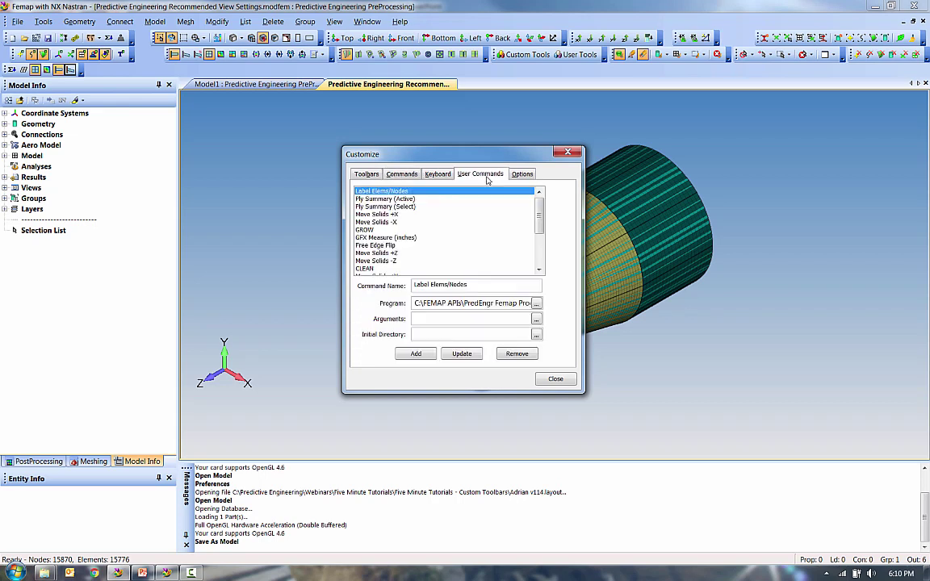
{"action": "left_click", "coordinate": [537, 306]}
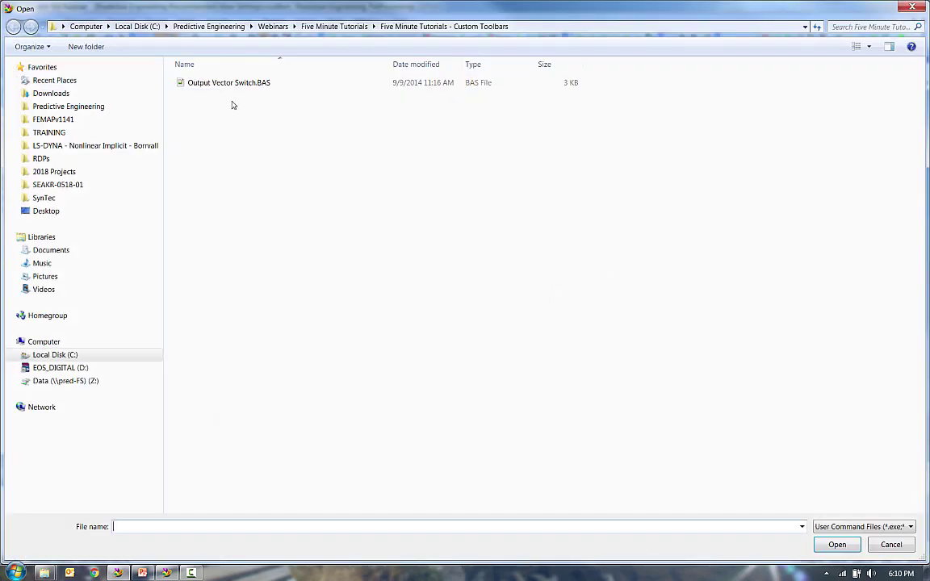
{"action": "double_click", "coordinate": [228, 87]}
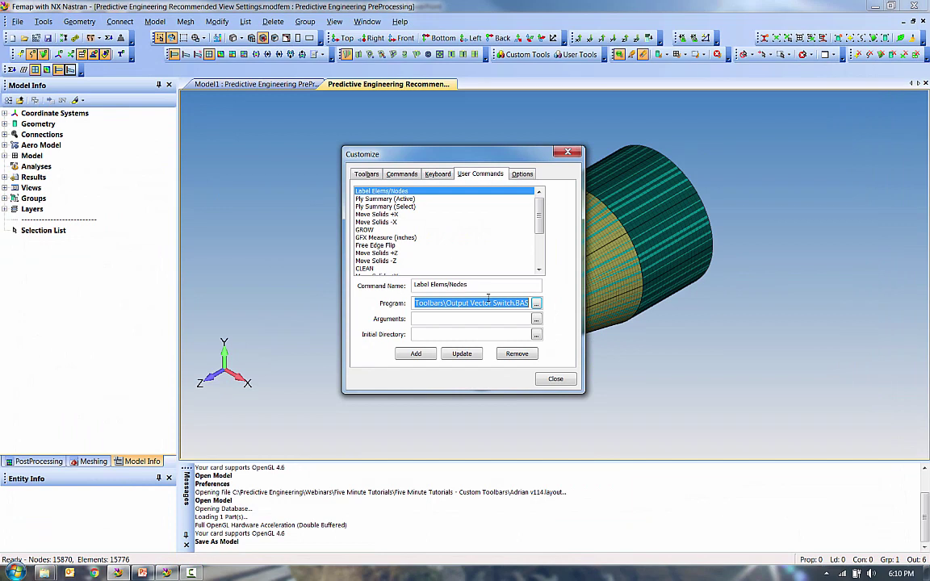
{"action": "key", "text": "shift+Tab"}
{"action": "type", "text": "Ou"}
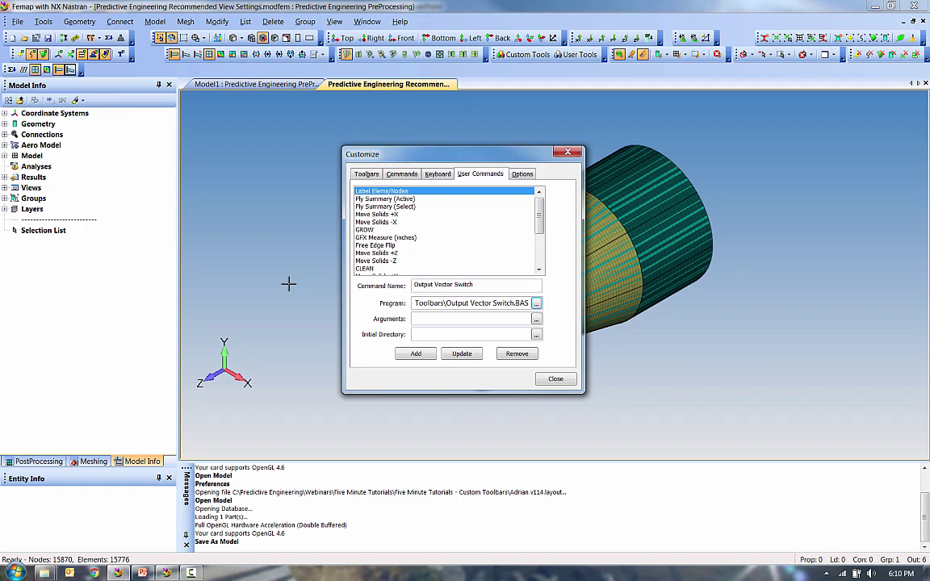
{"action": "left_click", "coordinate": [415, 353]}
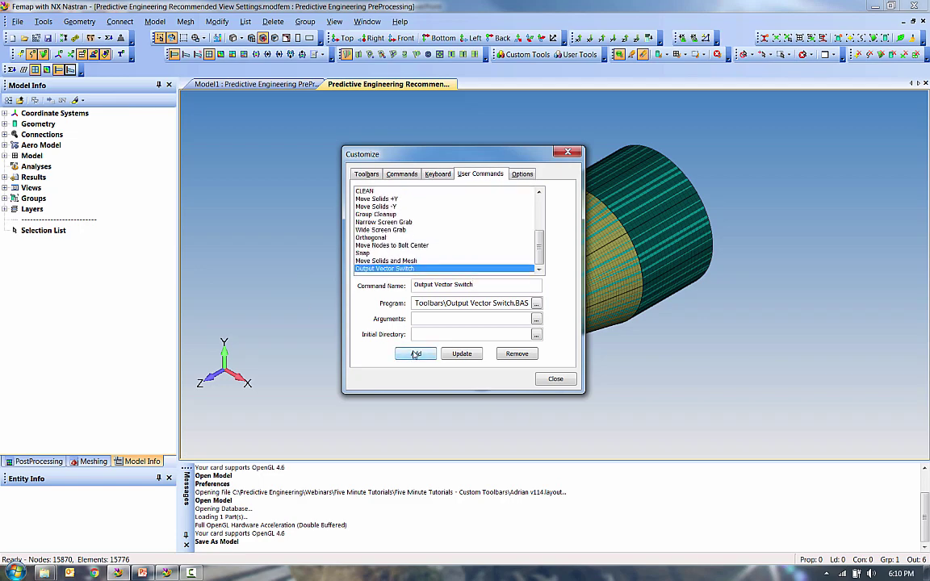
{"action": "left_click", "coordinate": [557, 379]}
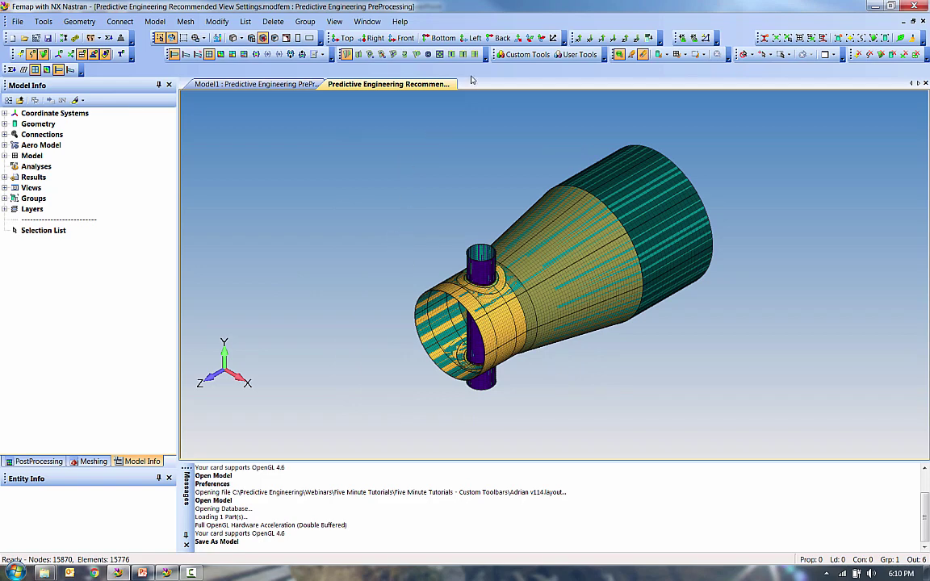
Place the Output Vector Switch user command on the 'AJ Post' toolbar
{"action": "right_click", "coordinate": [426, 66]}
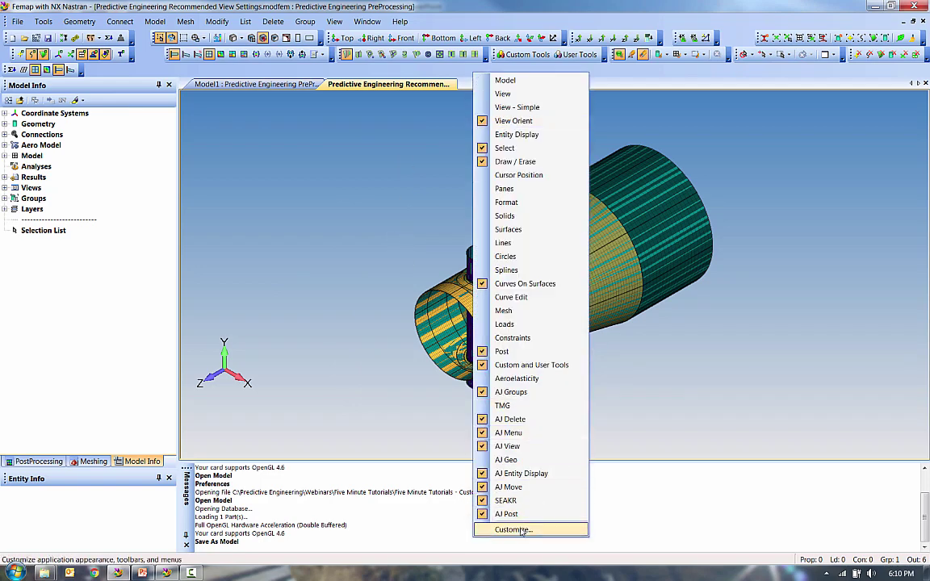
{"action": "left_click", "coordinate": [485, 478]}
{"action": "left_click", "coordinate": [401, 173]}
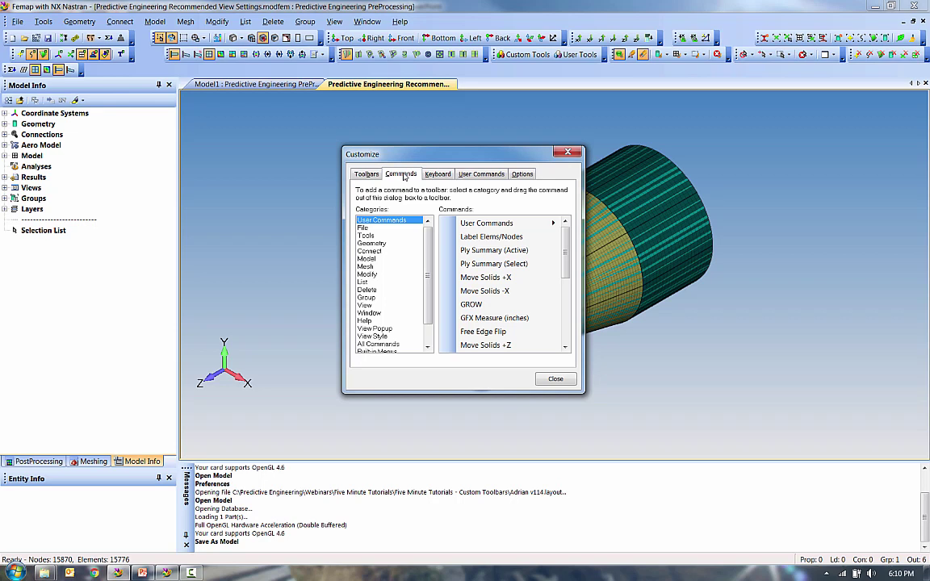
{"action": "scroll", "coordinate": [533, 315], "scroll_direction": "down", "scroll_amount": 4}
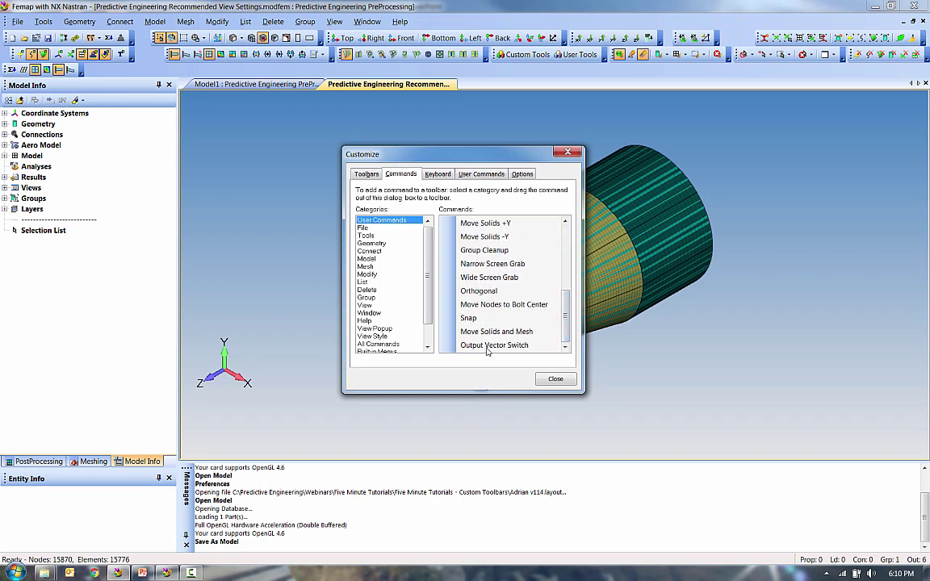
{"action": "left_click_drag", "start_coordinate": [495, 347], "coordinate": [219, 84]}
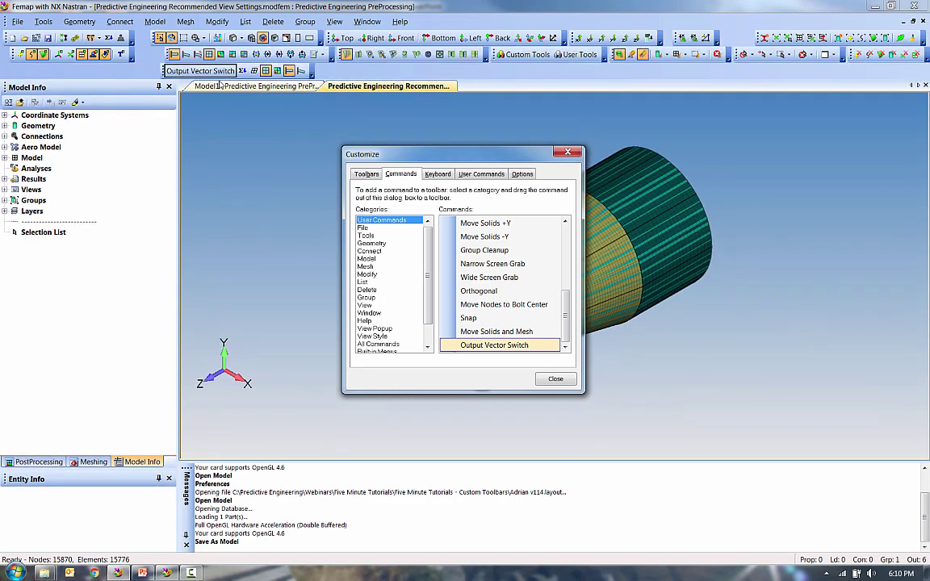
{"action": "left_click", "coordinate": [555, 379]}
Cycle the hoop contour through major and minor principal stress to von Mises
{"action": "left_click", "coordinate": [203, 71]}
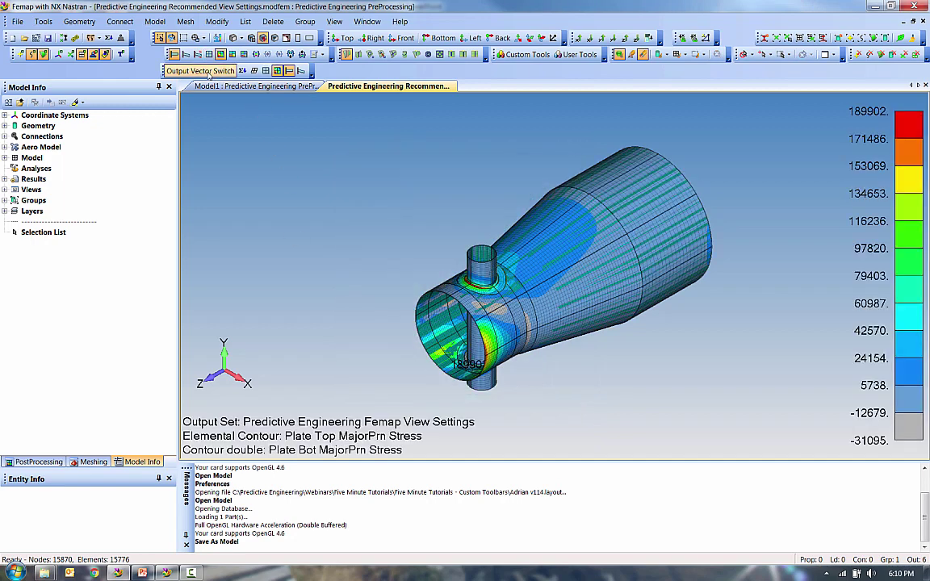
{"action": "left_click", "coordinate": [209, 75]}
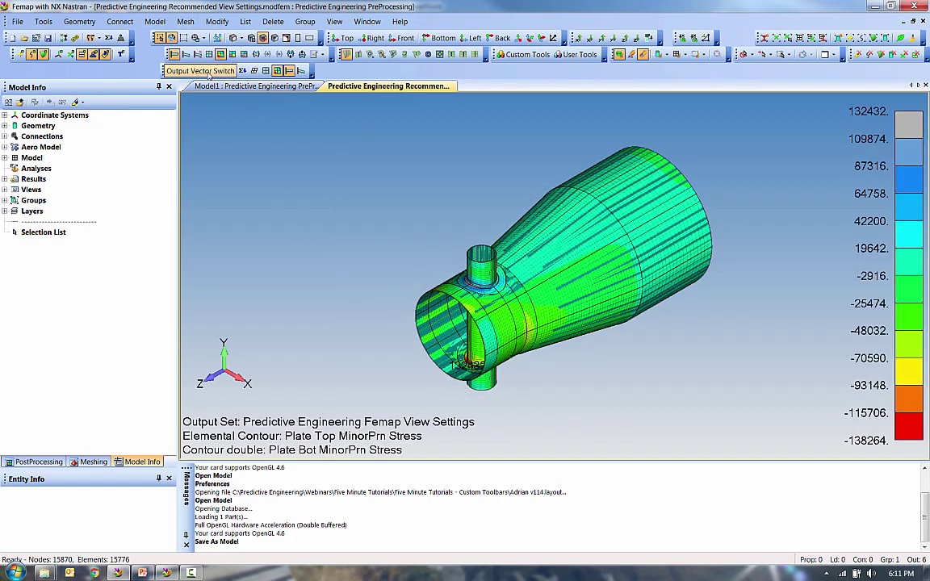
{"action": "left_click", "coordinate": [209, 74]}
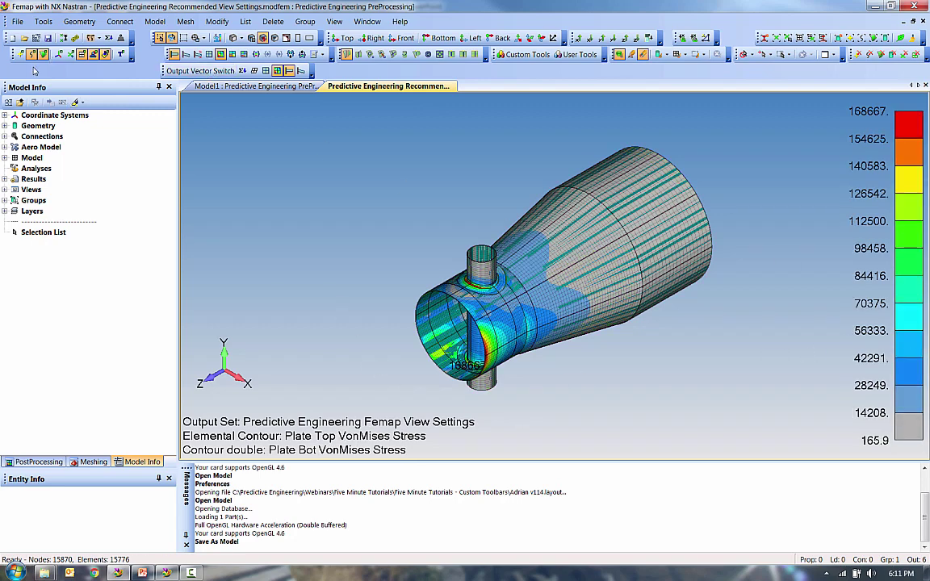
Save the interface layout as AJ FEMAP v114.layout, including menus, toolbars, panes, shortcuts and user commands
{"action": "left_click", "coordinate": [17, 21]}
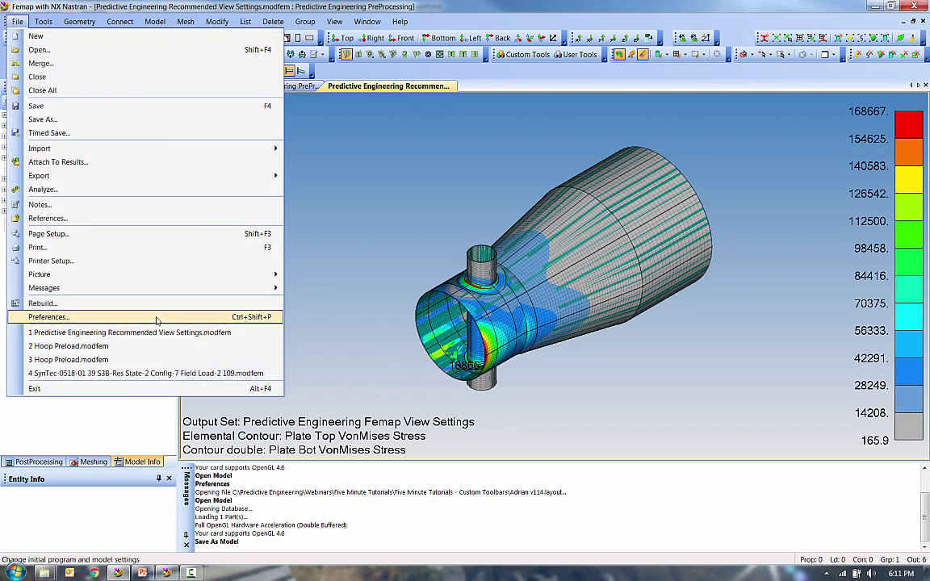
{"action": "left_click", "coordinate": [157, 319]}
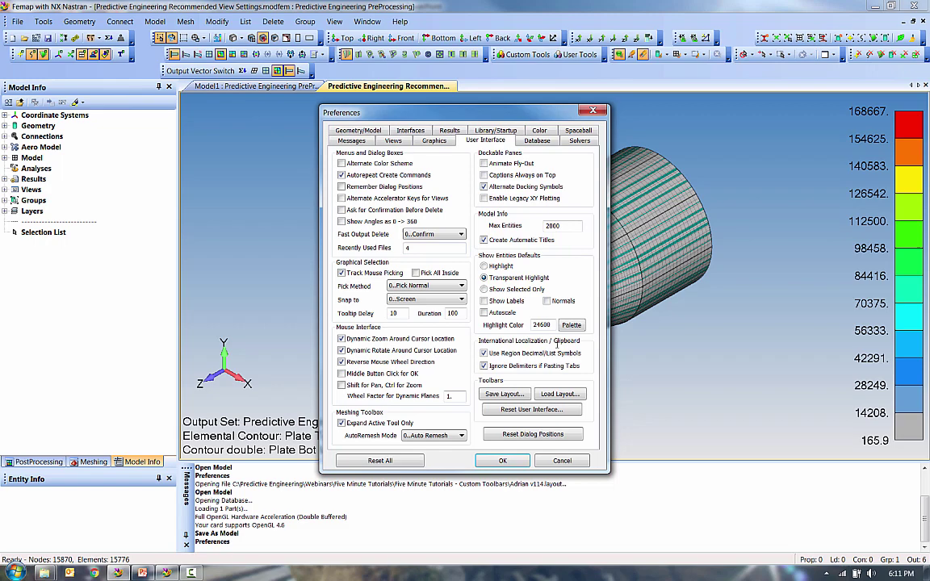
{"action": "left_click", "coordinate": [504, 394]}
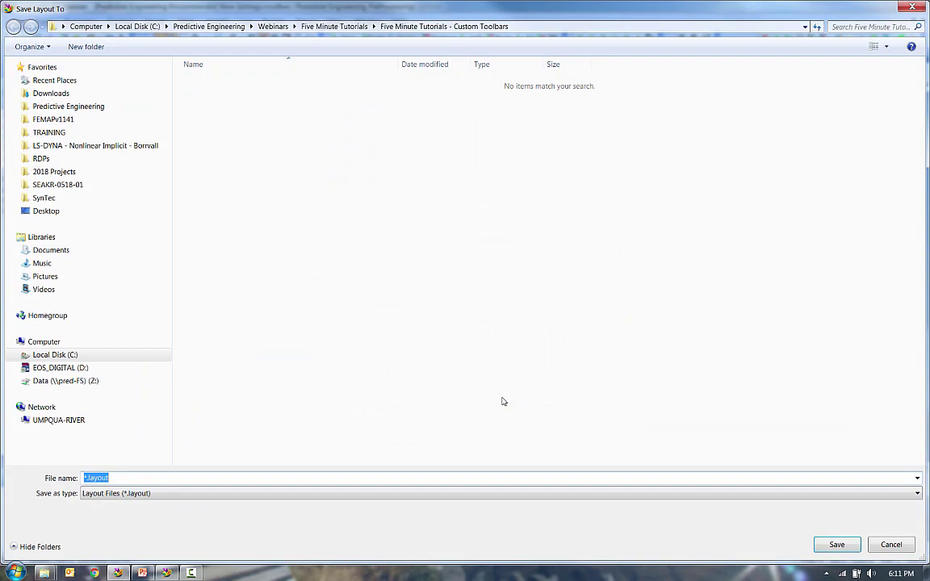
{"action": "type", "text": "Al"}
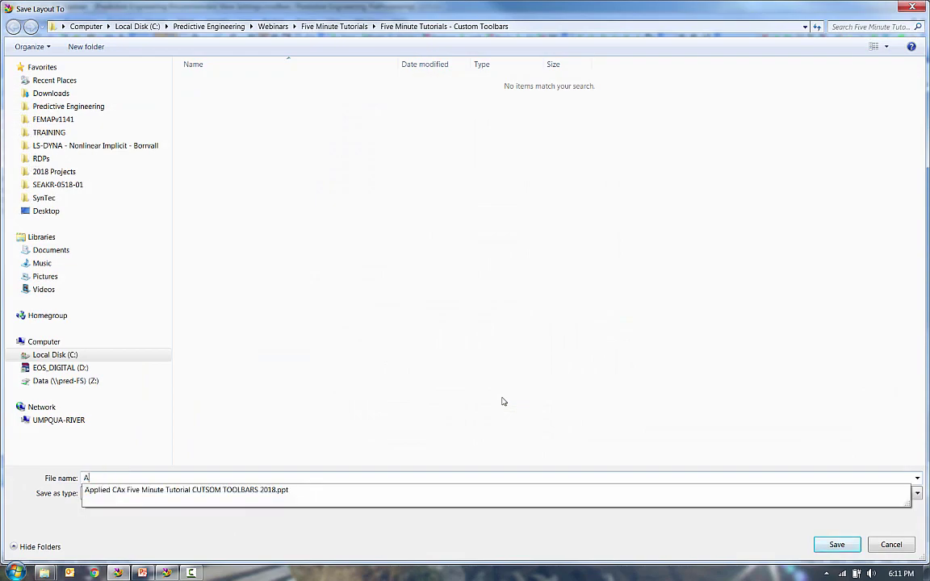
{"action": "type", "text": " FEMAP v114"}
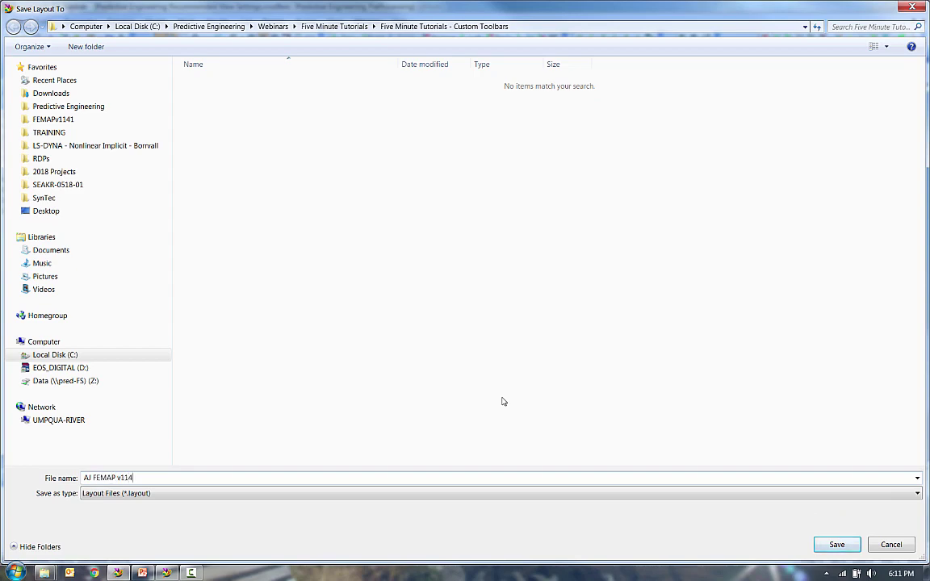
{"action": "left_click", "coordinate": [835, 545]}
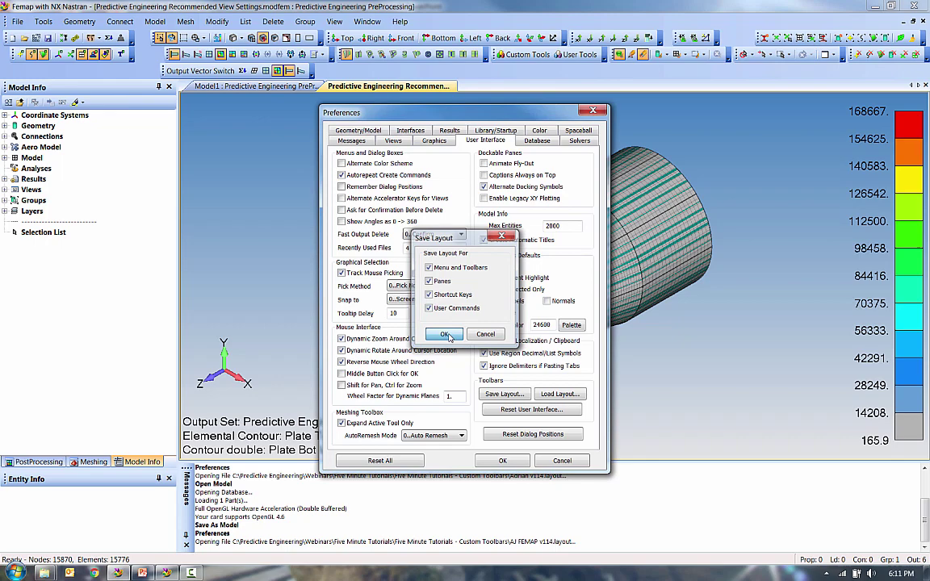
{"action": "left_click", "coordinate": [445, 334]}
Close Preferences and close the View Settings model without saving changes
{"action": "left_click", "coordinate": [501, 462]}
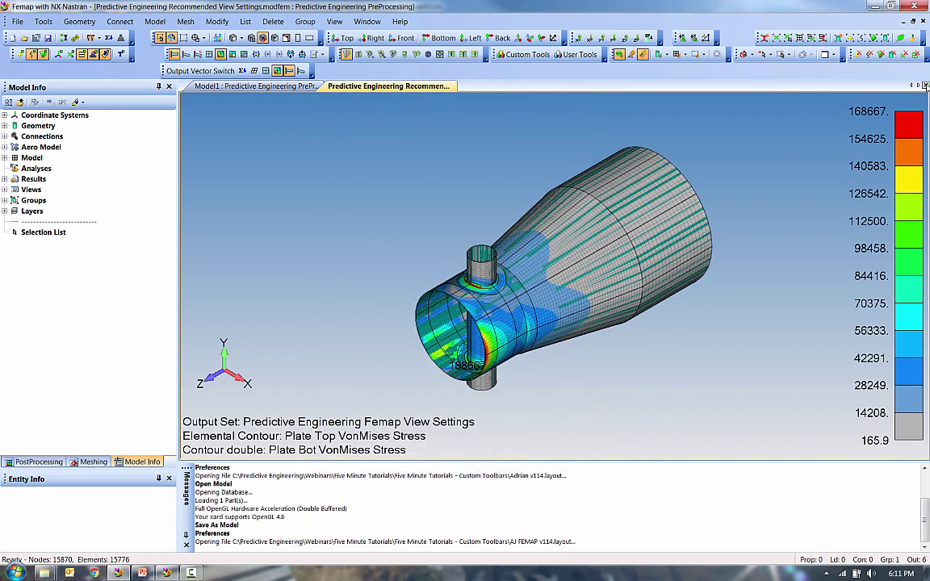
{"action": "left_click", "coordinate": [924, 85]}
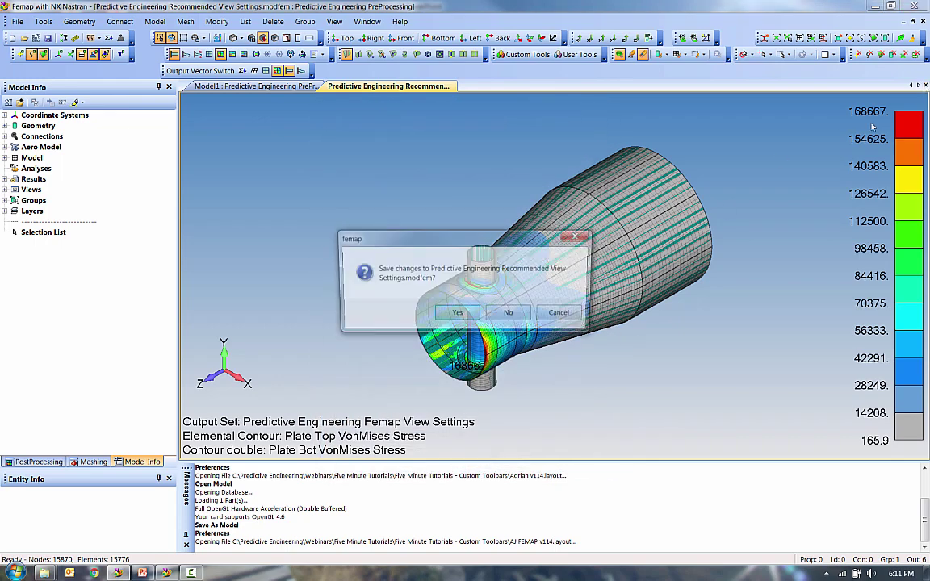
{"action": "left_click", "coordinate": [521, 319]}
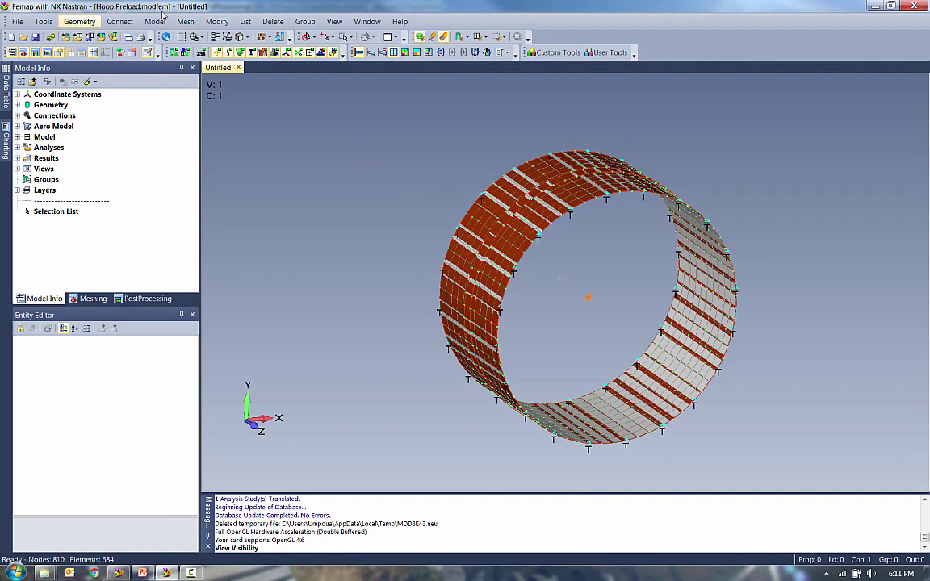
Load AJ FEMAP v114.layout from the User Interface preferences and close Preferences
{"action": "left_click", "coordinate": [17, 22]}
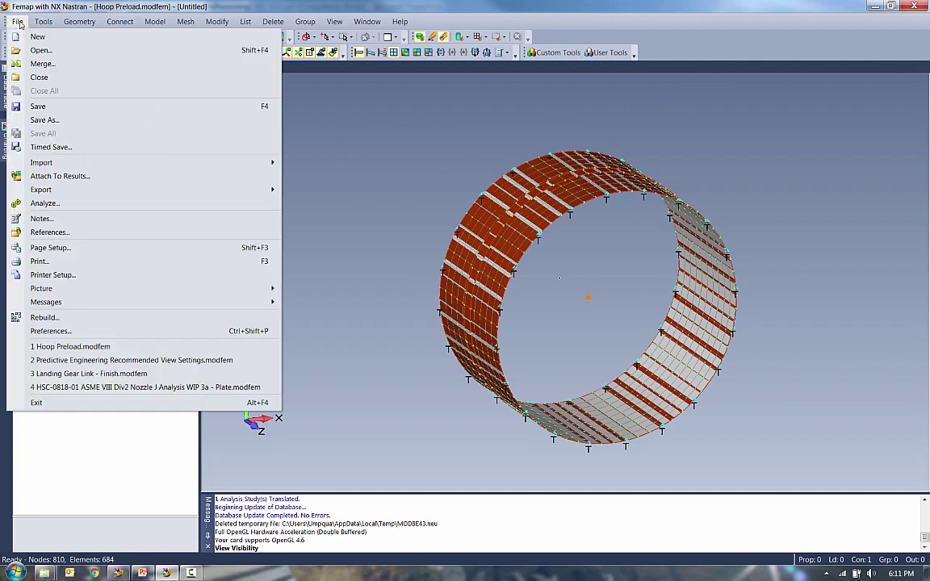
{"action": "left_click", "coordinate": [66, 331]}
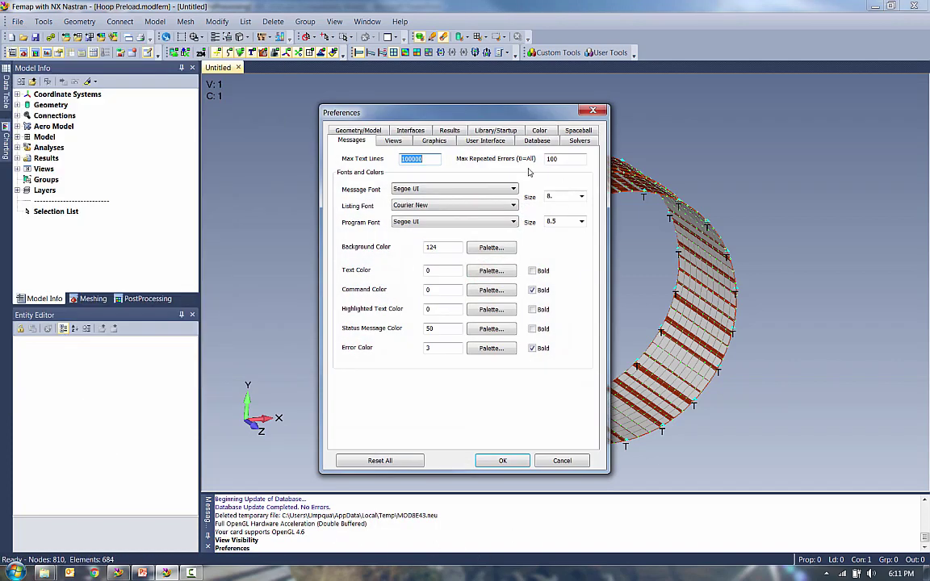
{"action": "left_click", "coordinate": [469, 142]}
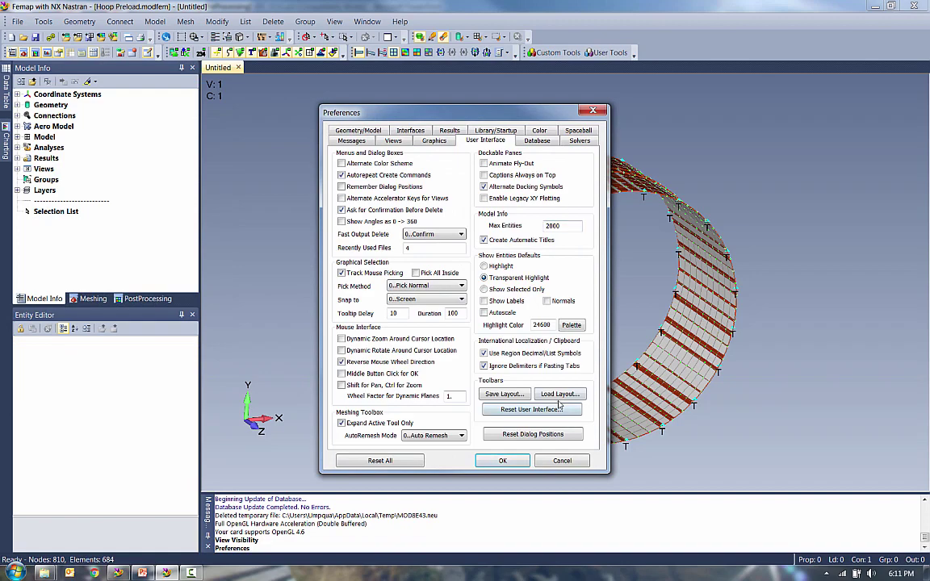
{"action": "left_click", "coordinate": [557, 394]}
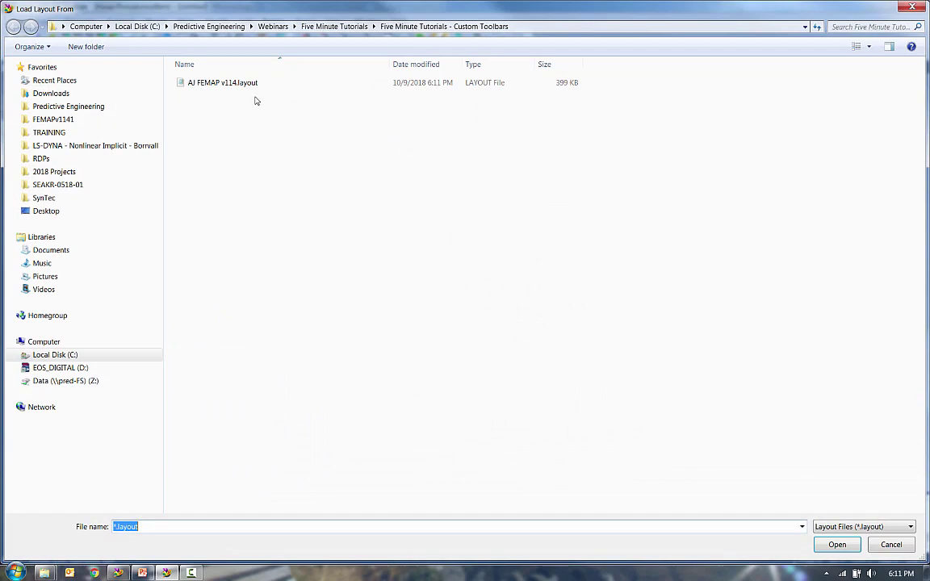
{"action": "double_click", "coordinate": [234, 84]}
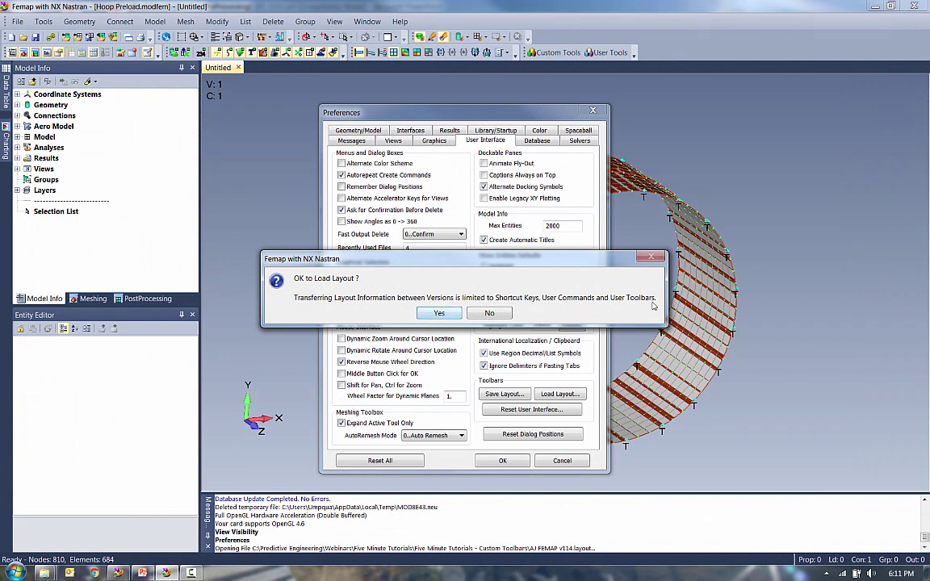
{"action": "left_click", "coordinate": [438, 314]}
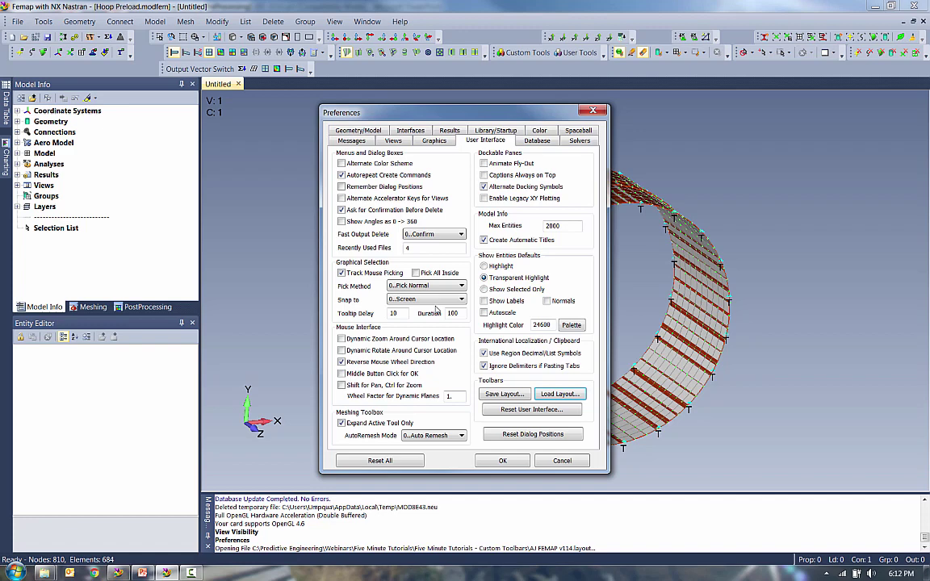
{"action": "left_click", "coordinate": [515, 464]}
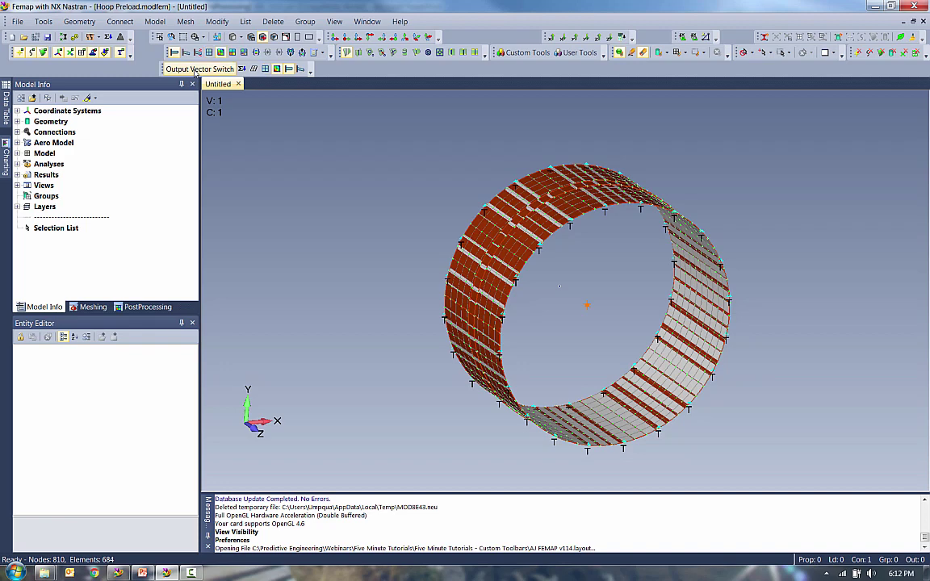
Activate the NX NASTRAN Case 1 output set and choose a contour display for it
{"action": "left_click", "coordinate": [17, 175]}
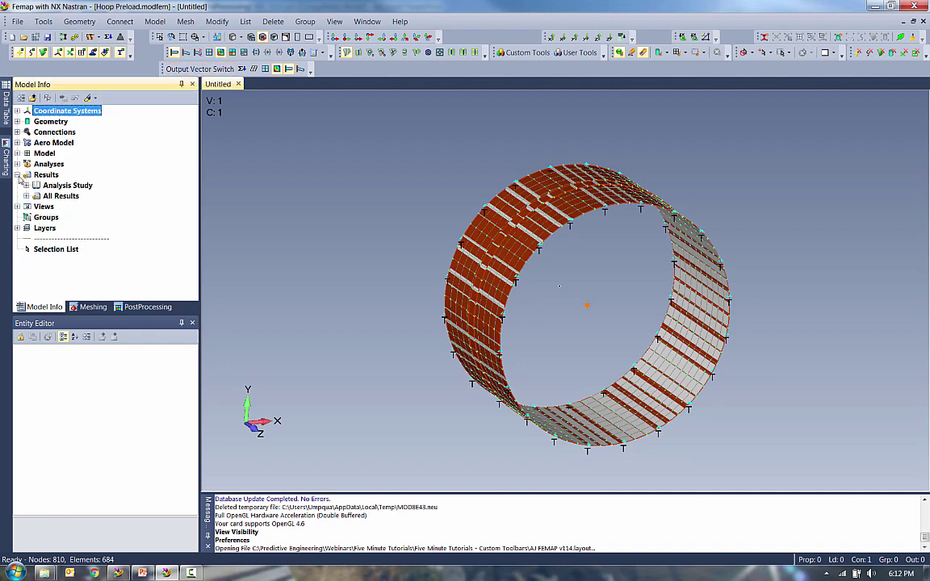
{"action": "left_click", "coordinate": [26, 196]}
{"action": "double_click", "coordinate": [81, 207]}
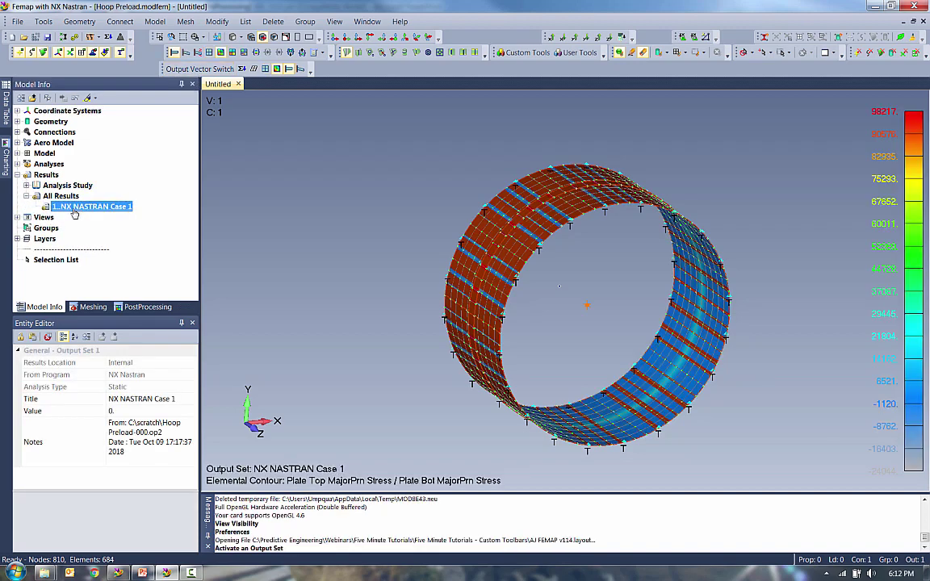
{"action": "right_click", "coordinate": [74, 208]}
{"action": "left_click", "coordinate": [137, 474]}
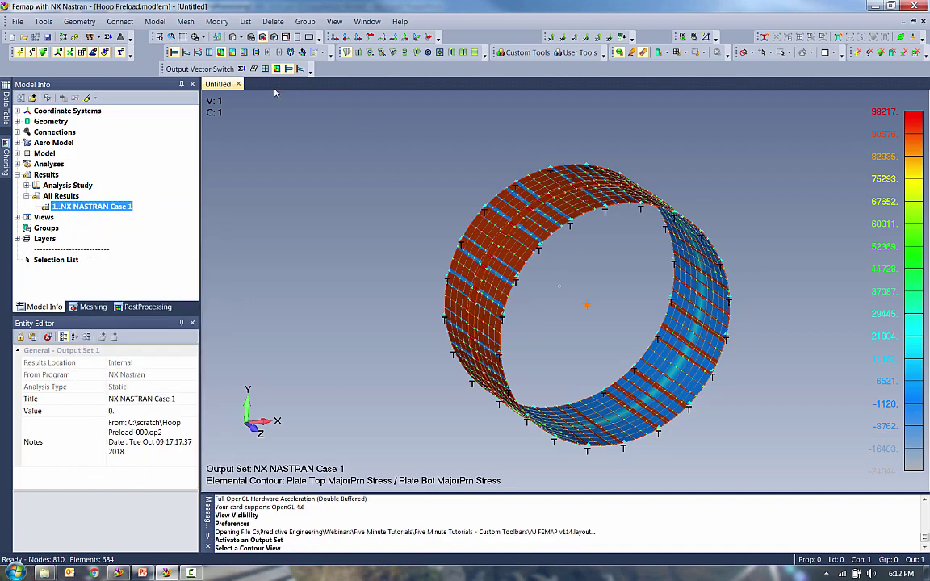
Cycle the contour through minor, major principal stress and back to Plate Top/Bot VonMises
{"action": "left_click", "coordinate": [206, 73]}
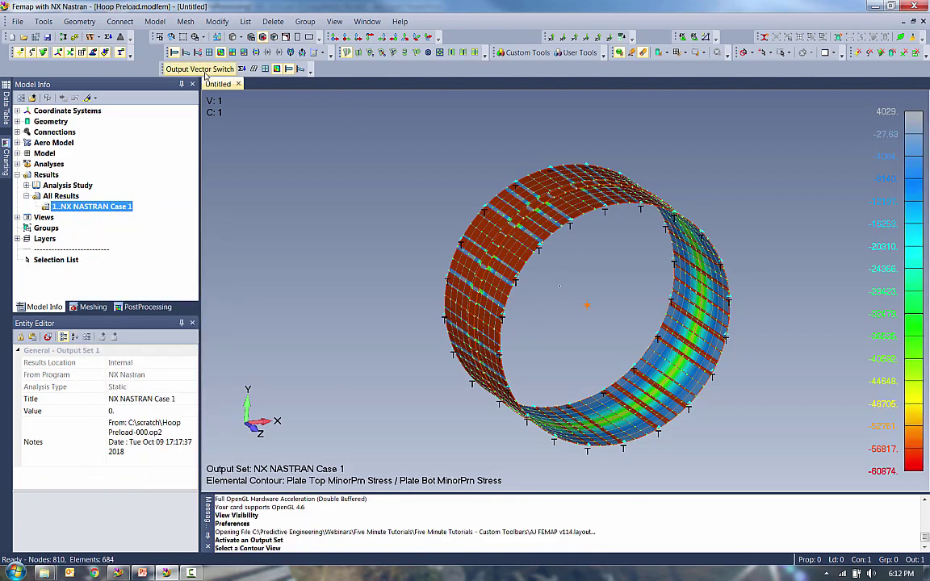
{"action": "left_click", "coordinate": [206, 73]}
{"action": "left_click", "coordinate": [206, 74]}
{"action": "left_click", "coordinate": [206, 73]}
{"action": "left_click", "coordinate": [206, 74]}
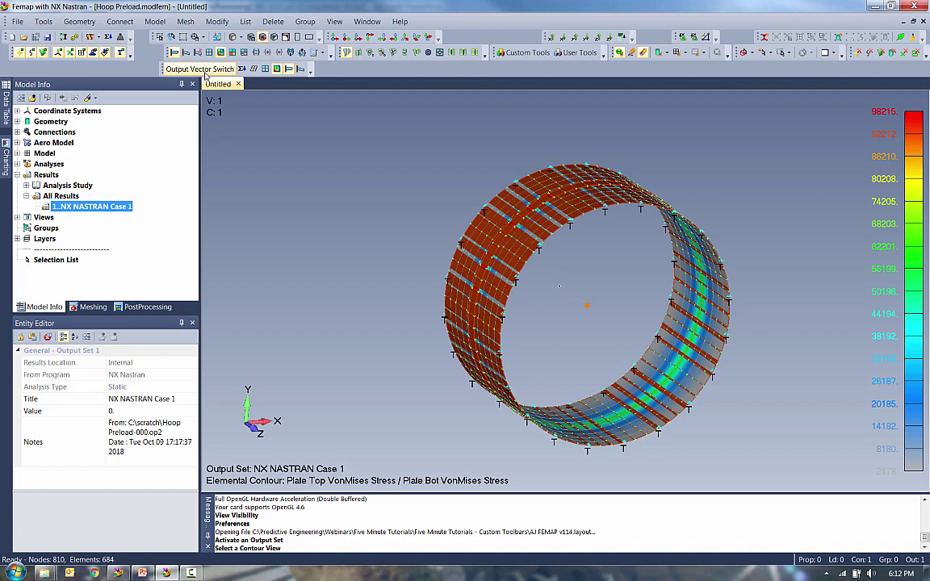
{"action": "key", "text": "F6"}
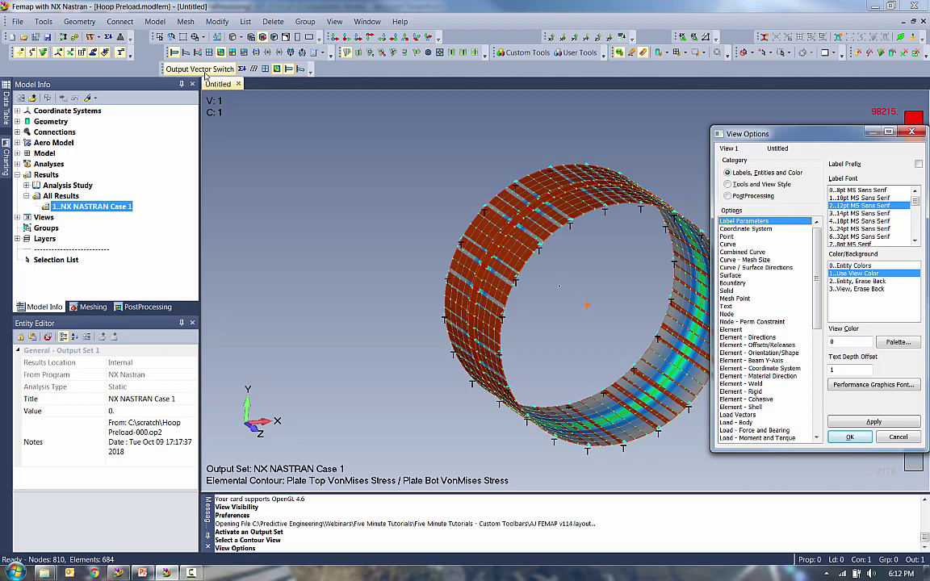
{"action": "left_click", "coordinate": [849, 437]}
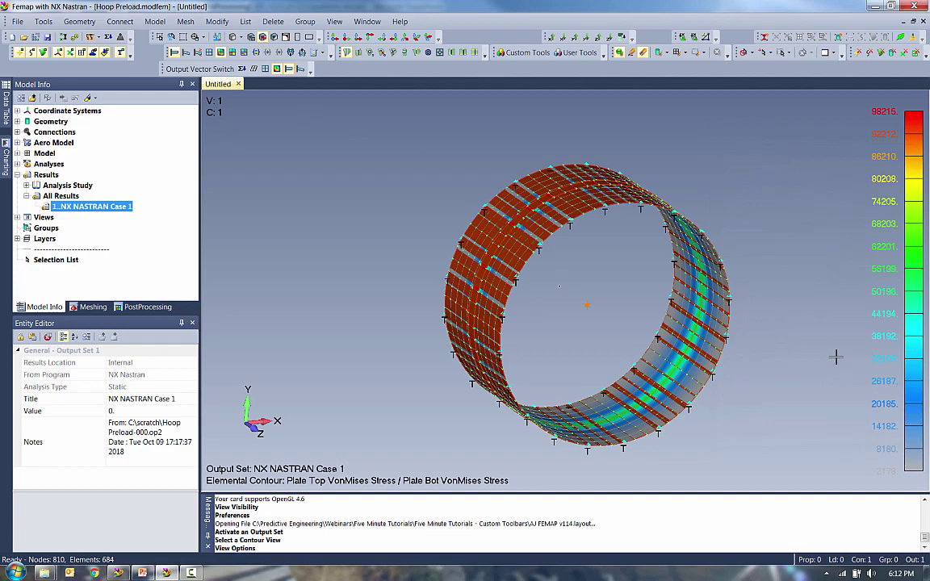
Open the Recommended View Settings model file, accepting the default neutral read options
{"action": "left_click", "coordinate": [23, 37]}
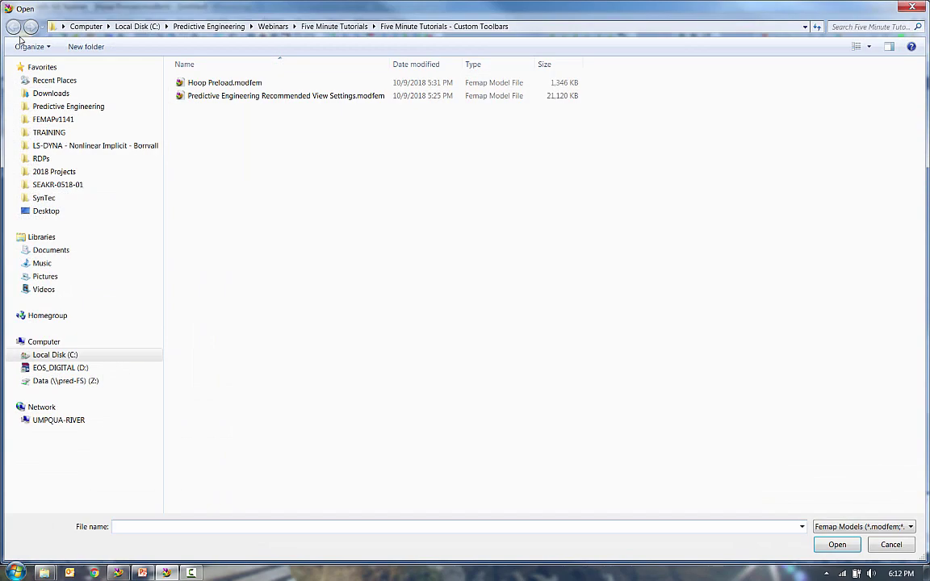
{"action": "double_click", "coordinate": [295, 96]}
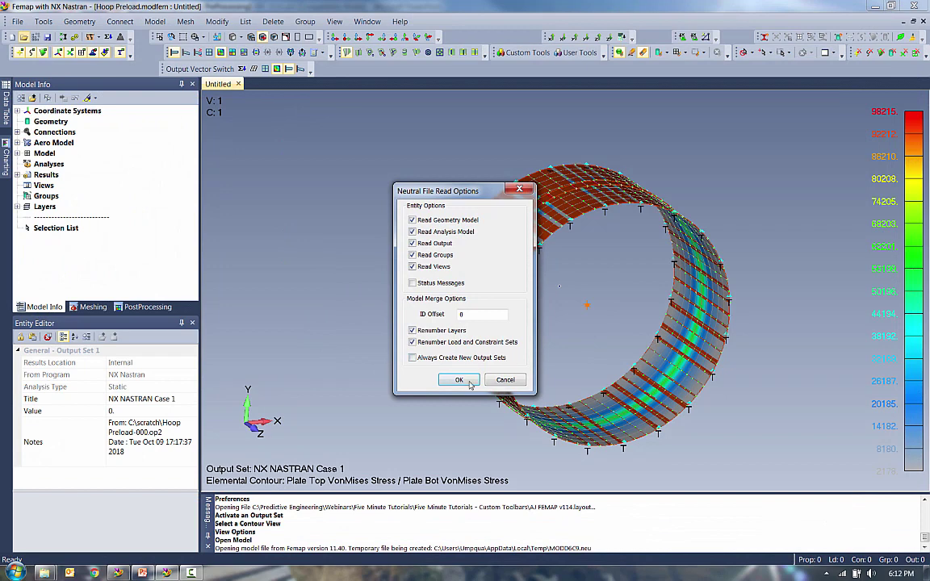
{"action": "left_click", "coordinate": [467, 383]}
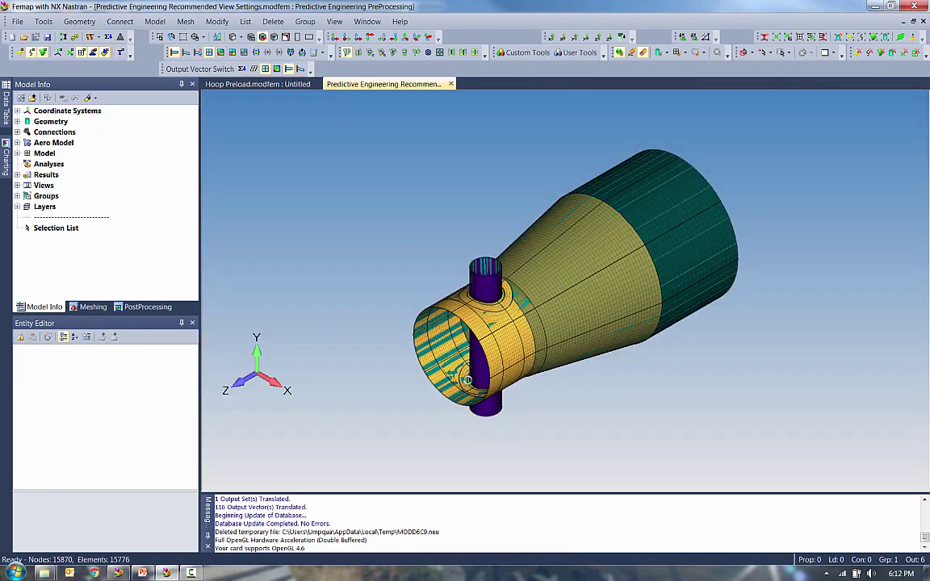
Rename the Predictive Engineering PreProcessing view to 'Predictive Engineering v12View' and open Visibility settings
{"action": "left_click", "coordinate": [17, 185]}
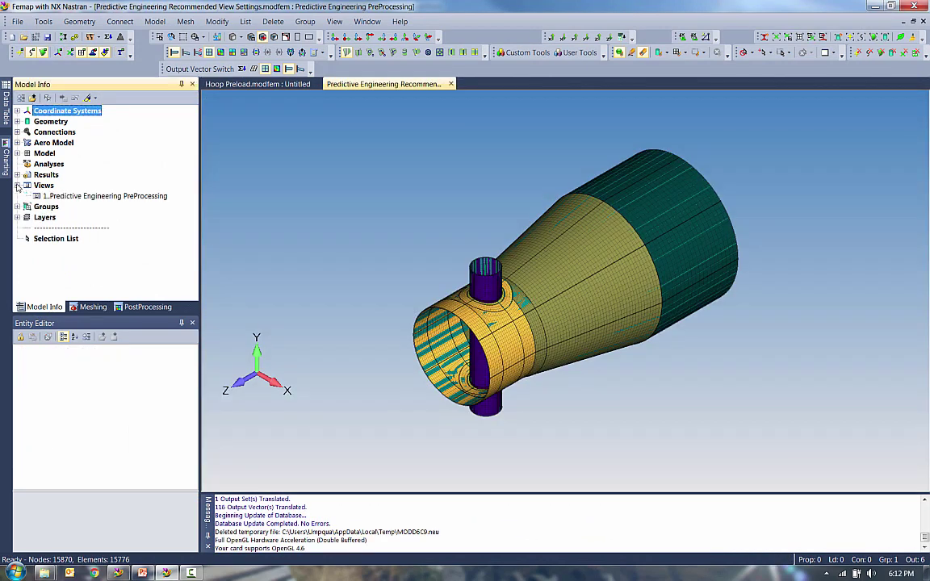
{"action": "left_click", "coordinate": [64, 196]}
{"action": "left_click", "coordinate": [126, 198]}
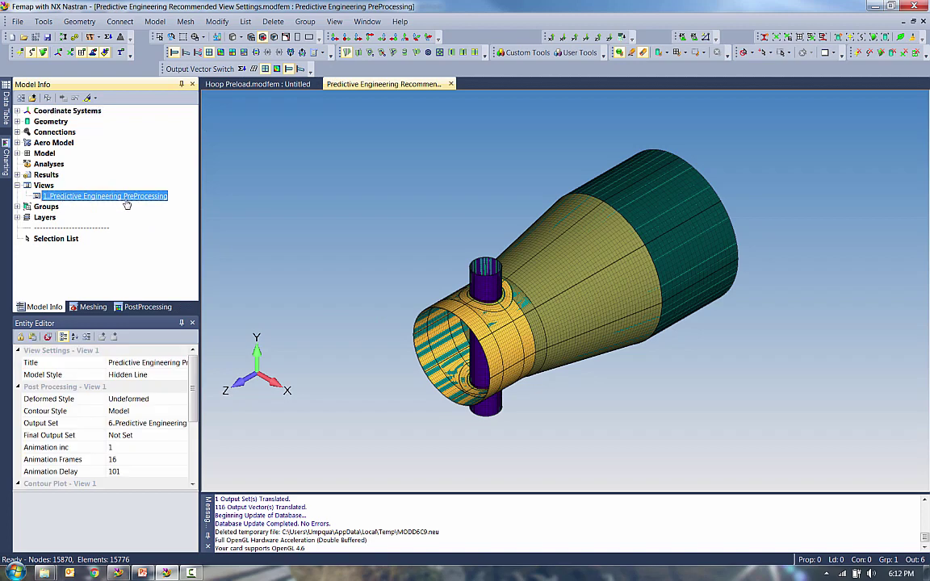
{"action": "left_click_drag", "start_coordinate": [126, 196], "coordinate": [532, 257]}
{"action": "key", "text": "BackSpace"}
{"action": "key", "text": "BackSpace"}
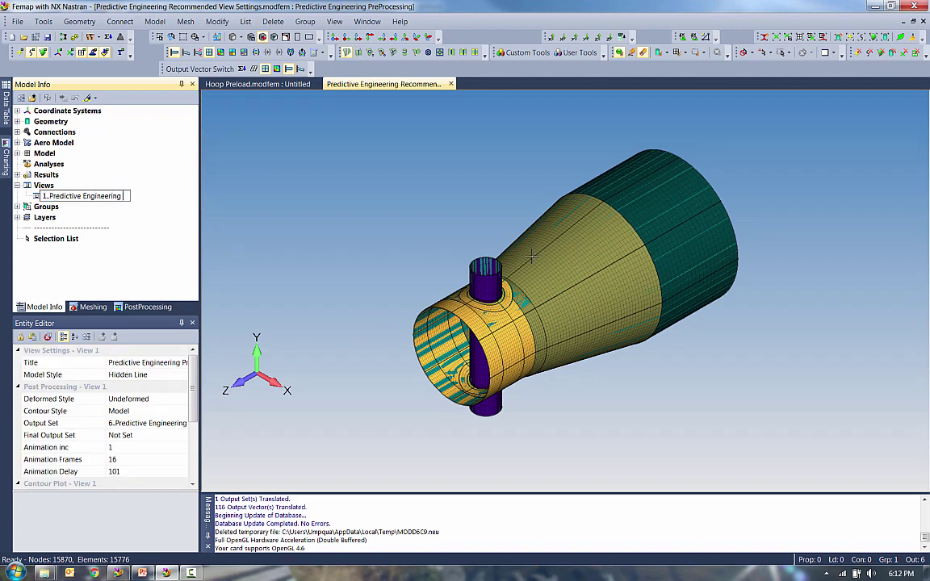
{"action": "type", "text": "v12View"}
{"action": "key", "text": "Return"}
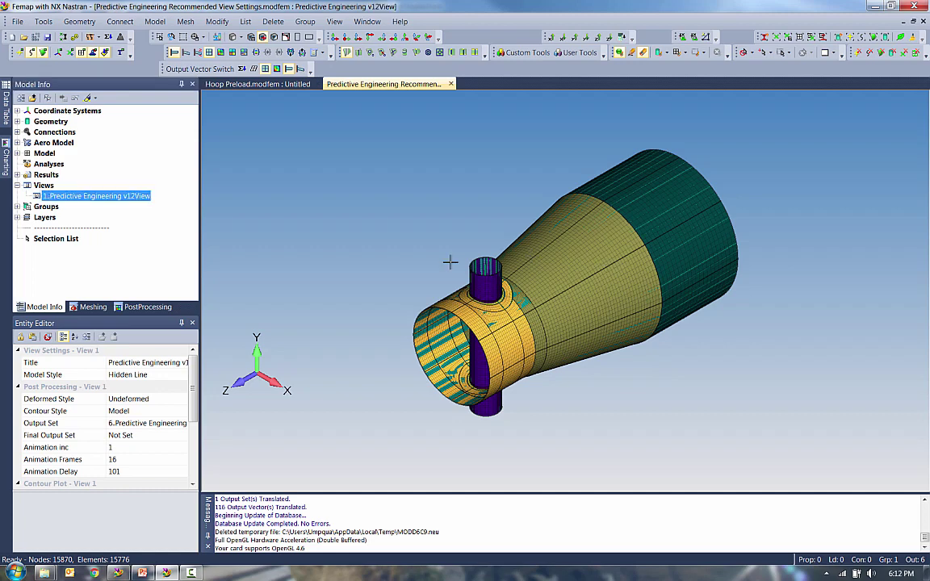
{"action": "key", "text": "ctrl+q"}
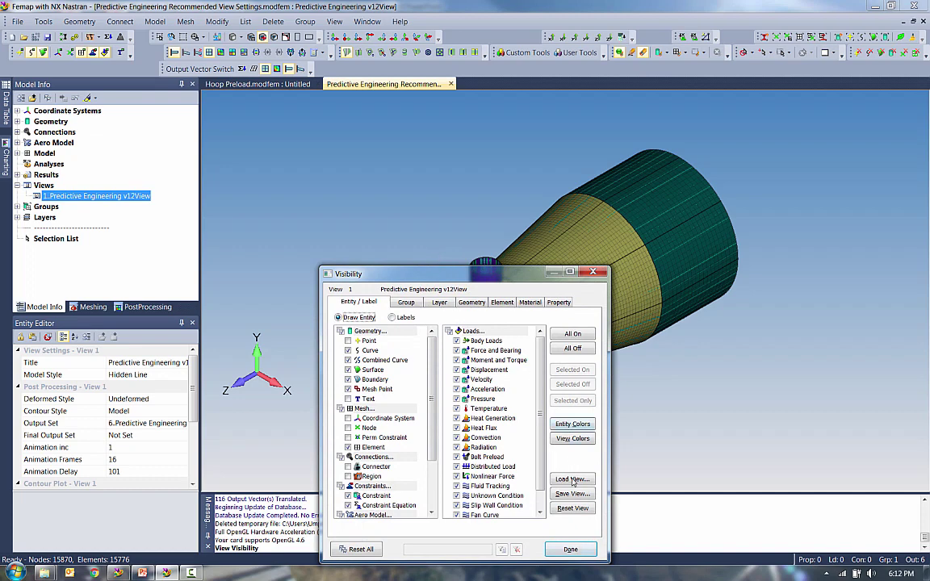
Save the v12View view to the view.esp library and close Visibility
{"action": "left_click", "coordinate": [572, 494]}
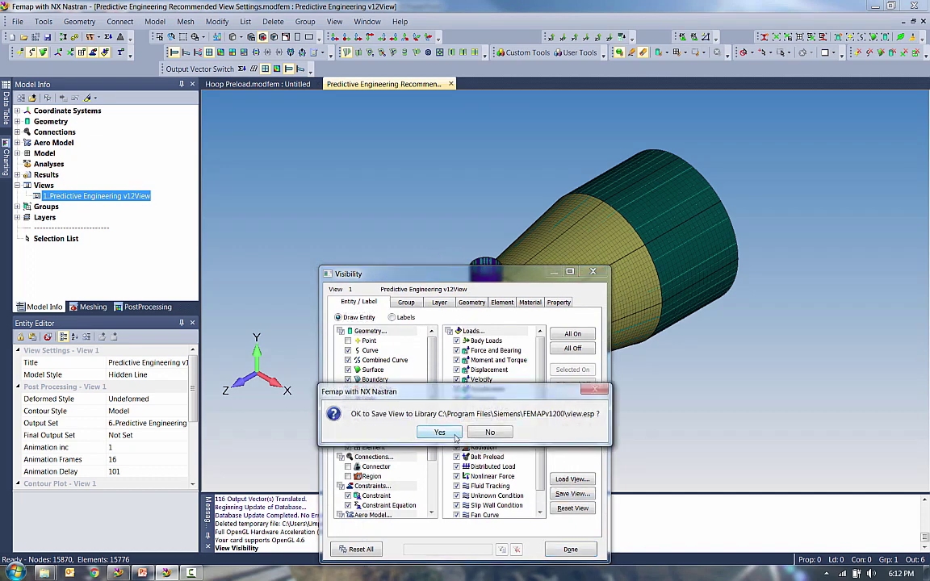
{"action": "left_click", "coordinate": [457, 436]}
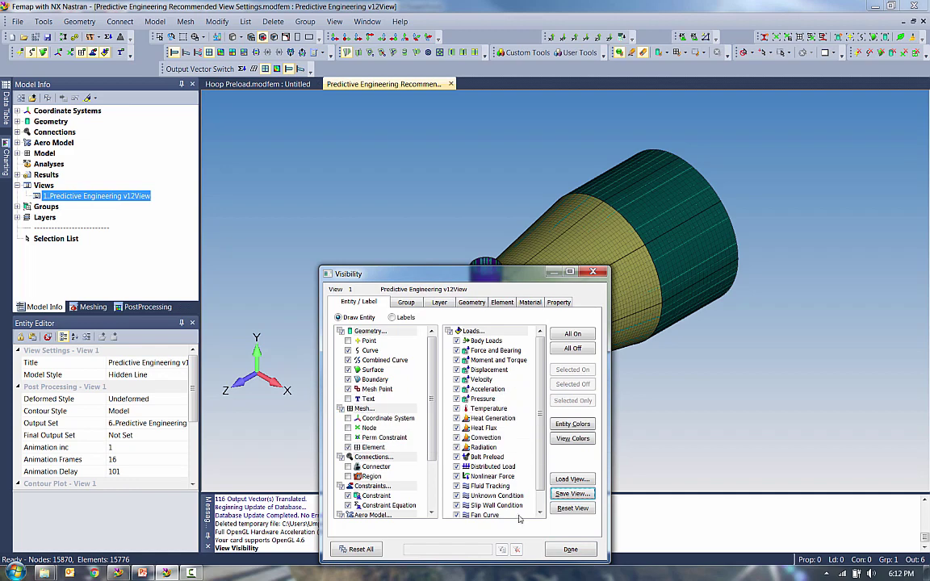
{"action": "left_click", "coordinate": [570, 550]}
Load the Predictive Engineering v12View library view on the Hoop Preload model, fit it, and turn on Contour
{"action": "left_click", "coordinate": [258, 84]}
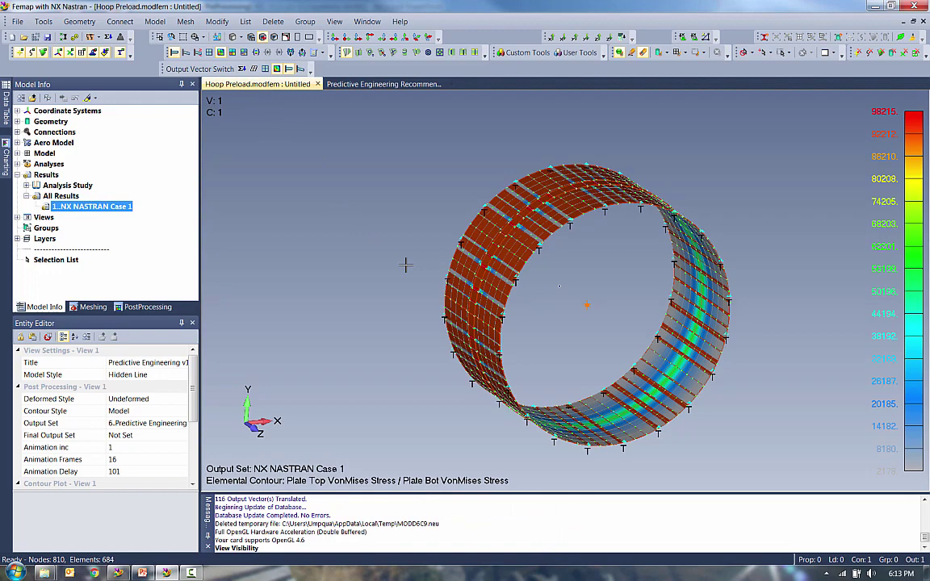
{"action": "key", "text": "ctrl+q"}
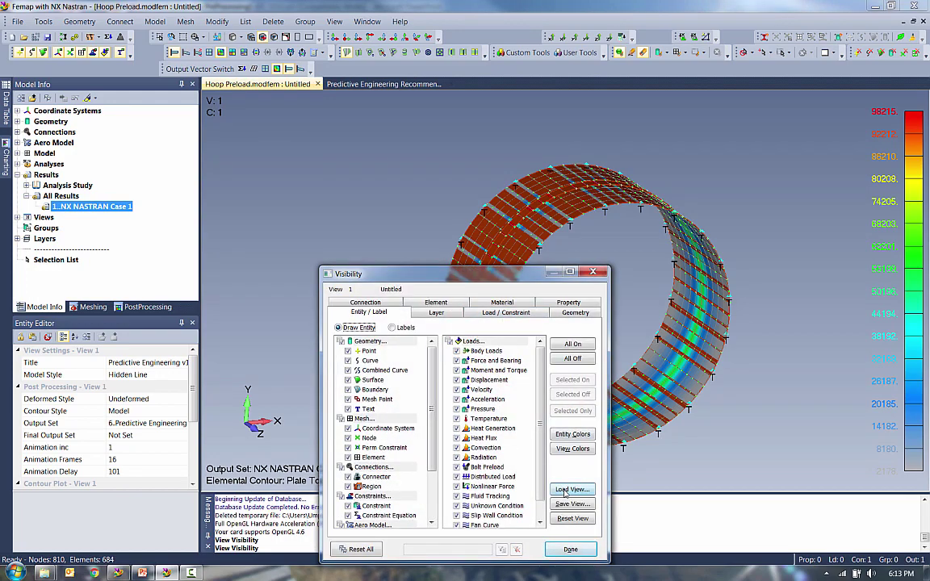
{"action": "left_click", "coordinate": [570, 489]}
{"action": "left_click", "coordinate": [371, 214]}
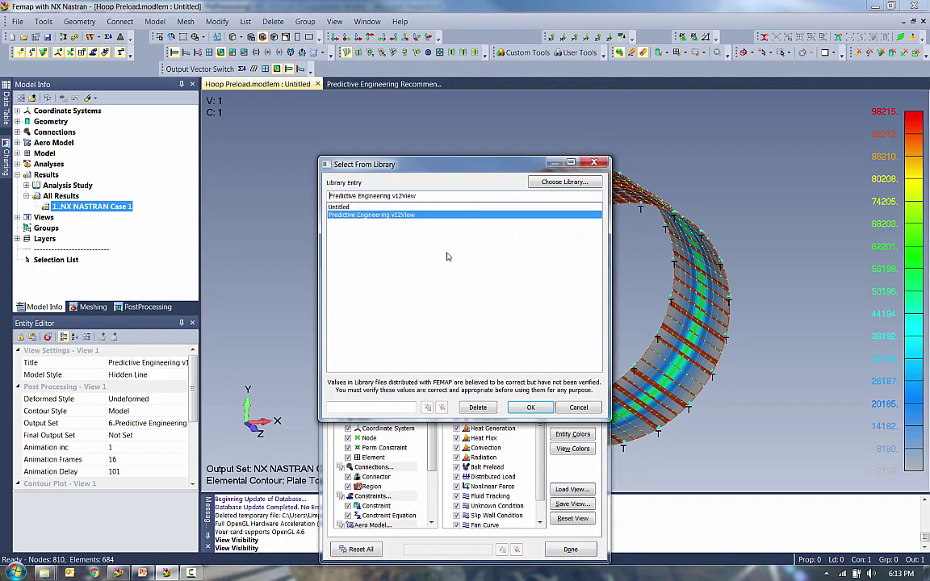
{"action": "left_click", "coordinate": [532, 408]}
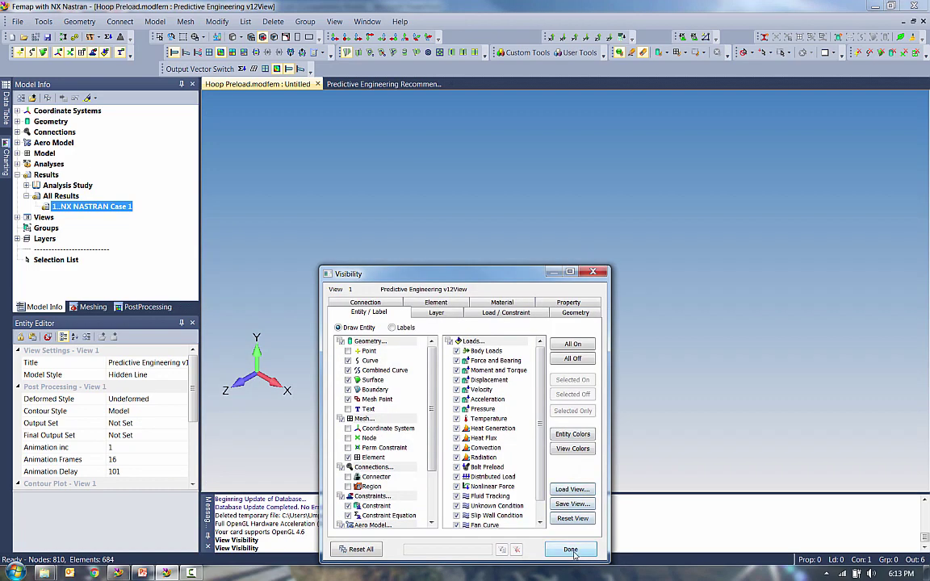
{"action": "left_click", "coordinate": [570, 549]}
{"action": "key", "text": "ctrl+a"}
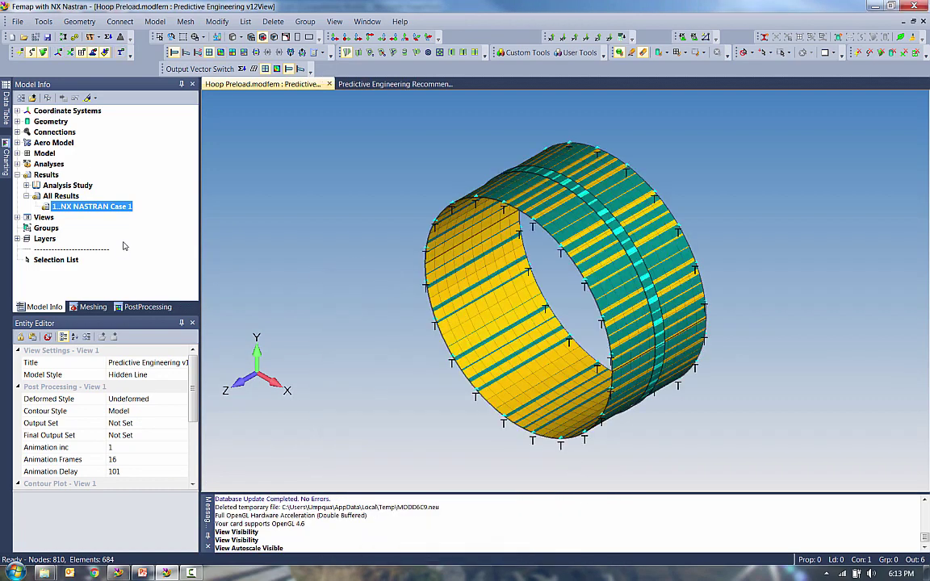
{"action": "left_click", "coordinate": [194, 51]}
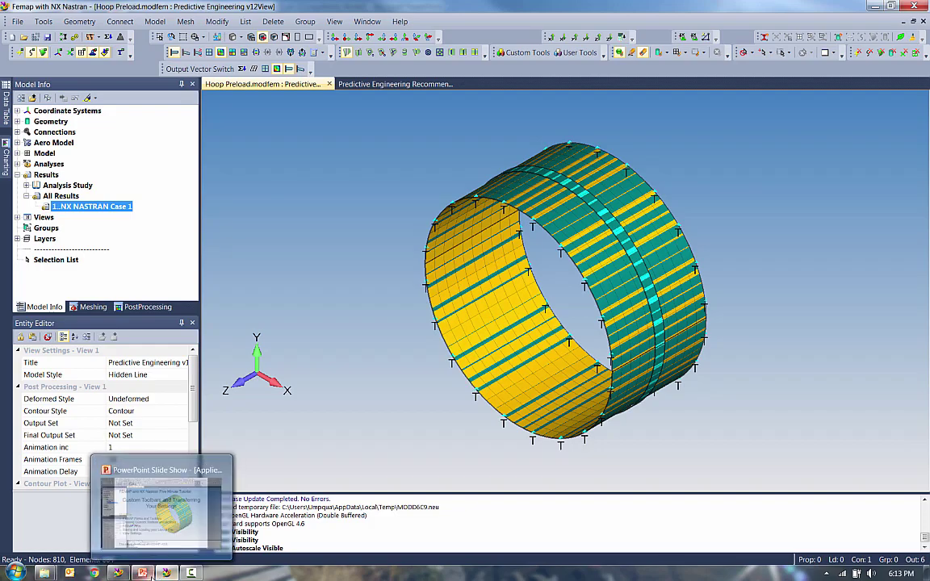
Return to the PowerPoint slide show and advance through slides to the final 'Thank you!' slide 4
{"action": "left_click", "coordinate": [145, 460]}
{"action": "left_click", "coordinate": [779, 462]}
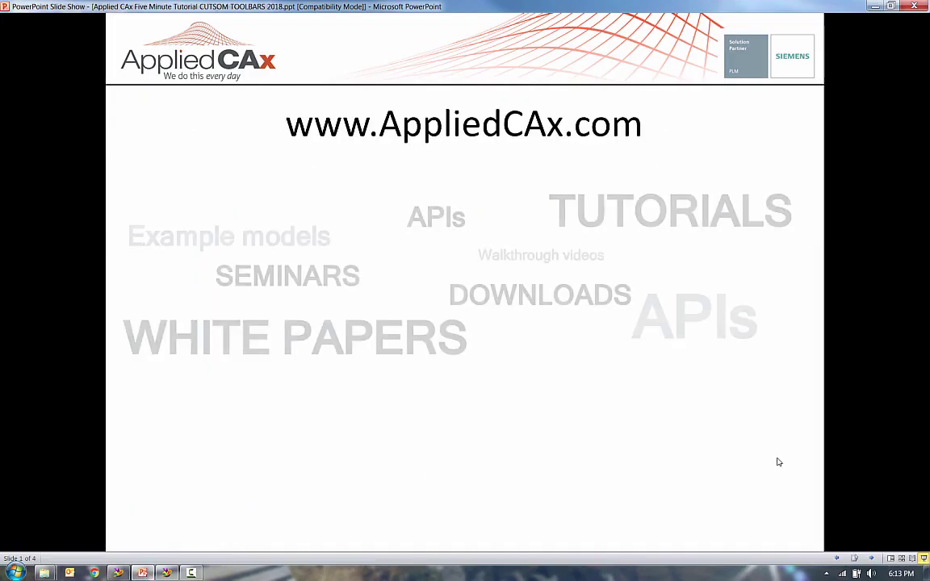
{"action": "left_click", "coordinate": [863, 462]}
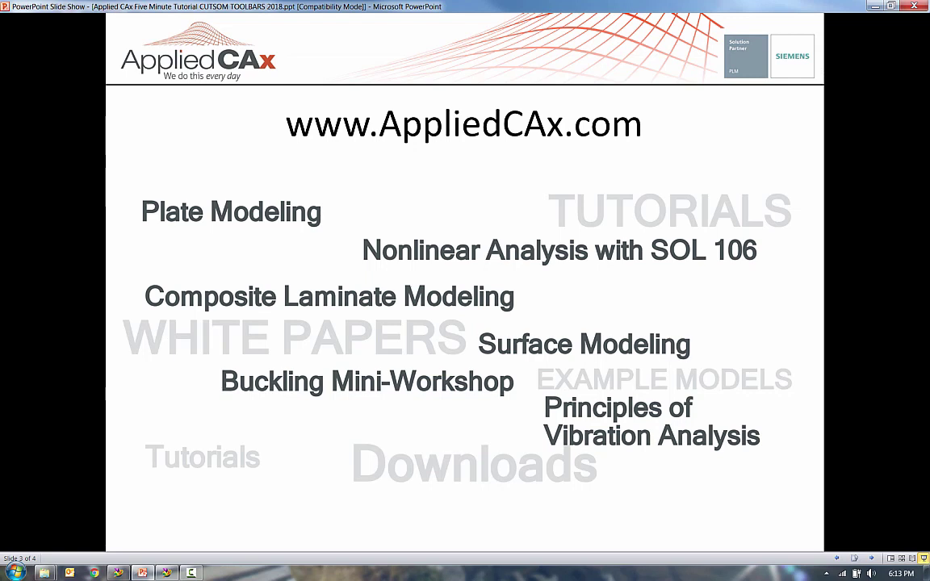
{"action": "key", "text": "space"}
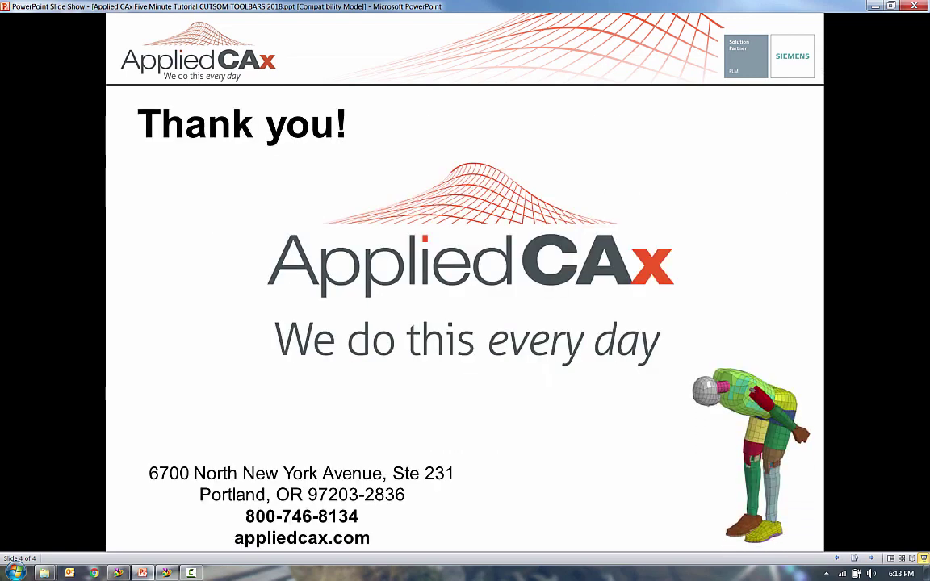